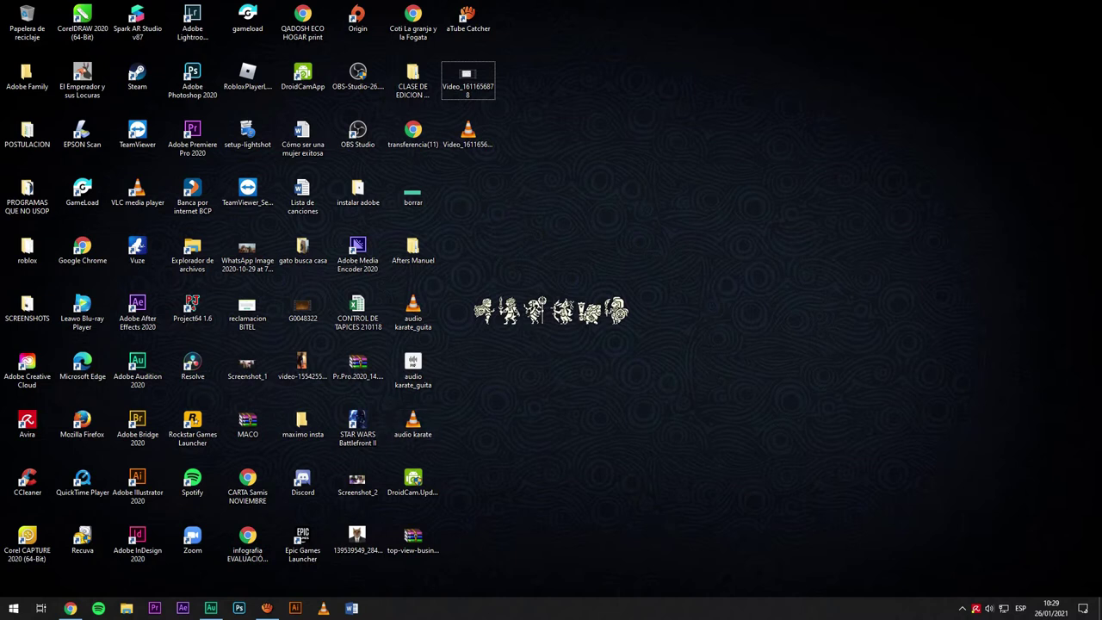
Step: Move the CLASE DE EDICION DE VIDEOS folder lower in its column of desktop icons and open it
drag(413, 77, 414, 257)
click(525, 250)
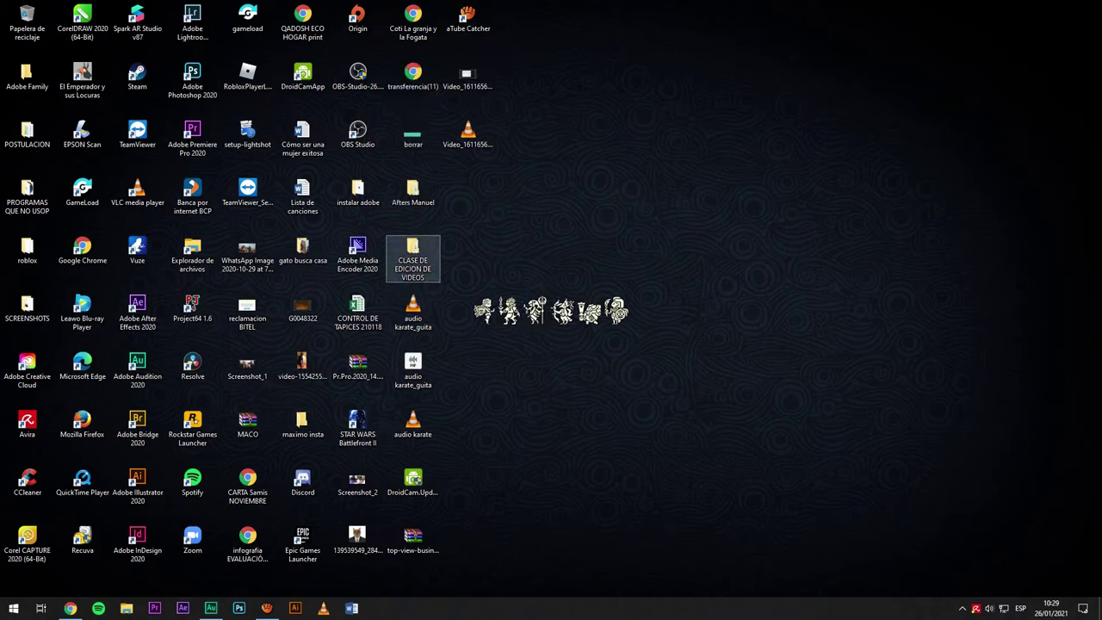
drag(789, 124, 2, 382)
click(594, 297)
double_click(429, 297)
double_click(429, 305)
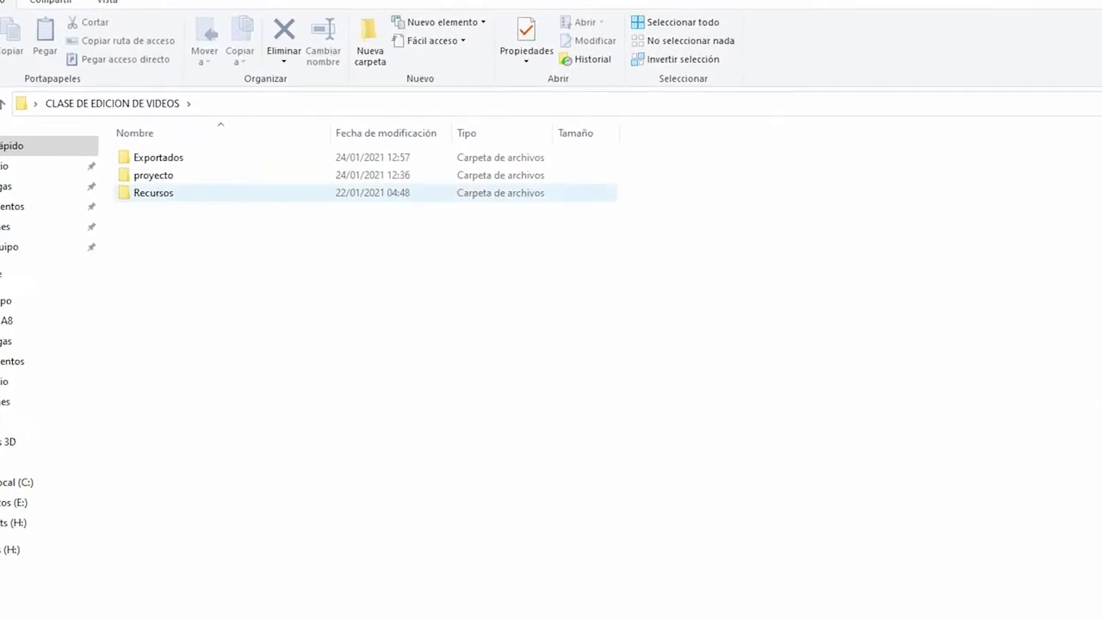
Step: Examine the class folder's structure by selecting the Exportados, proyecto and Recursos subfolders in turn
click(158, 157)
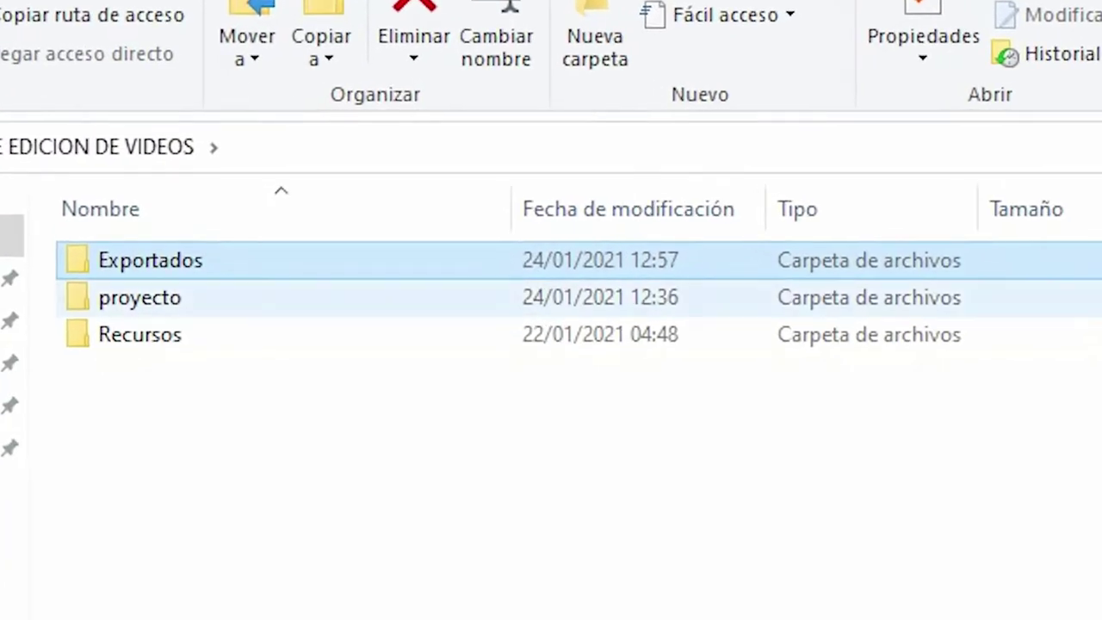
click(140, 297)
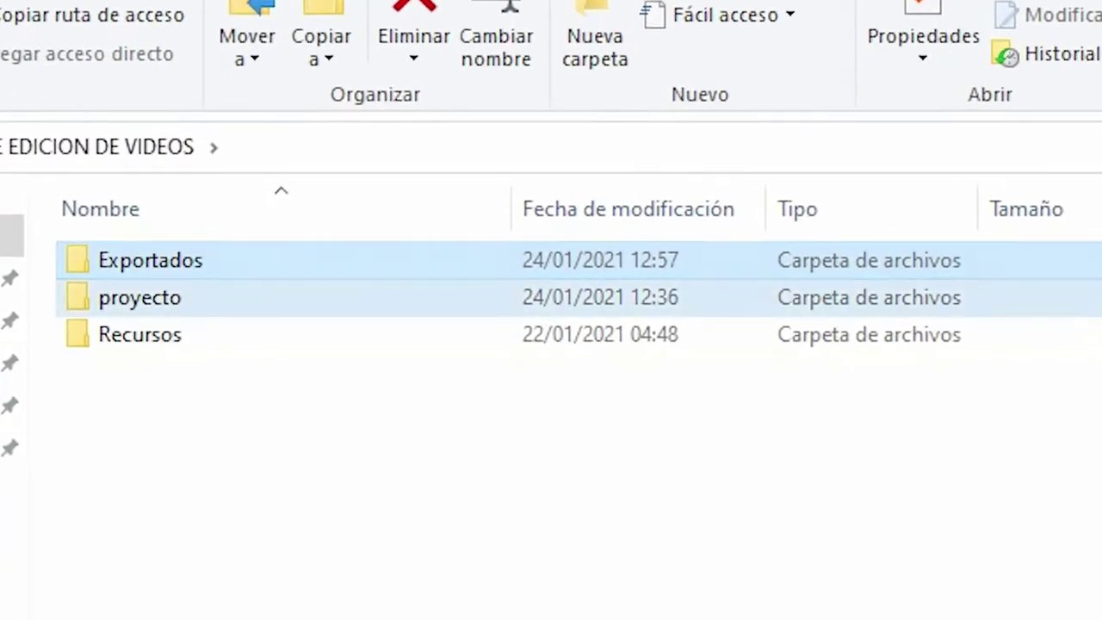
click(140, 334)
click(172, 405)
click(151, 260)
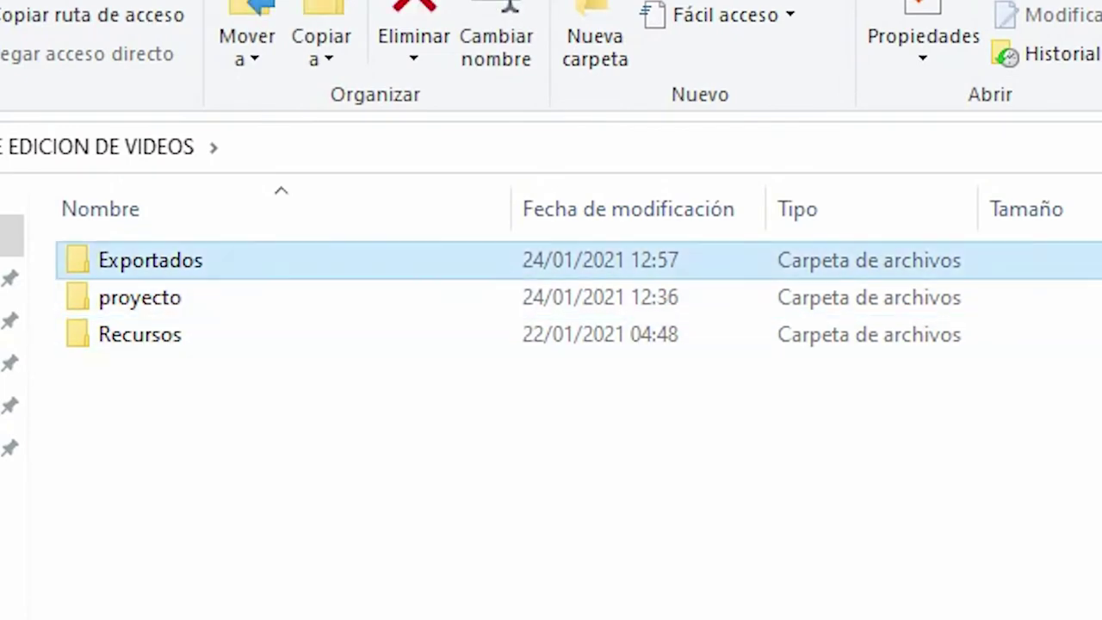
click(140, 297)
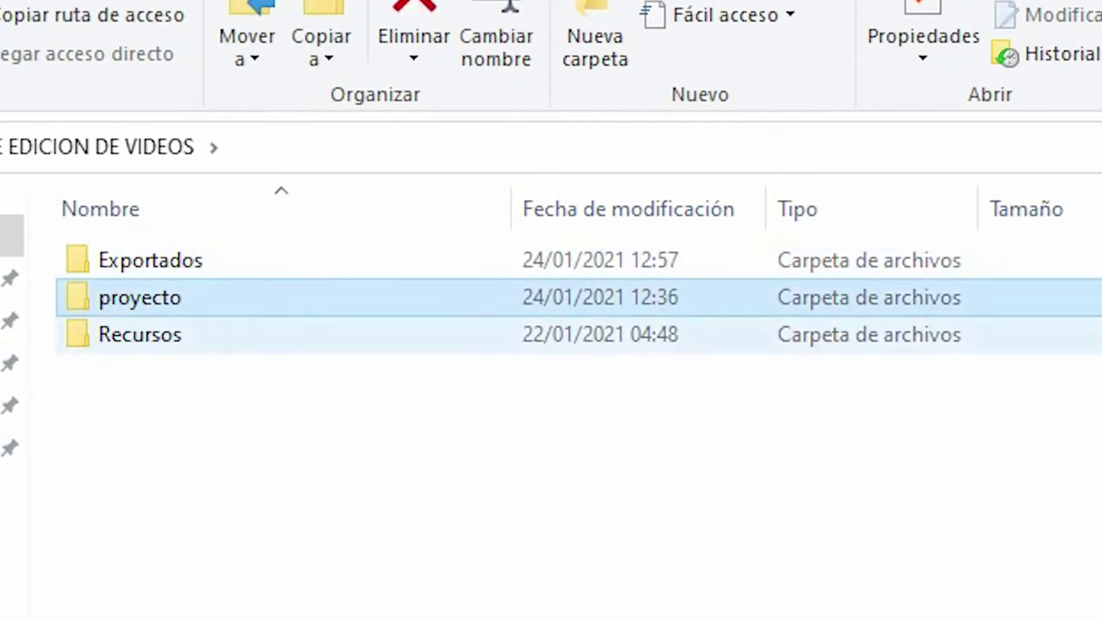
click(139, 334)
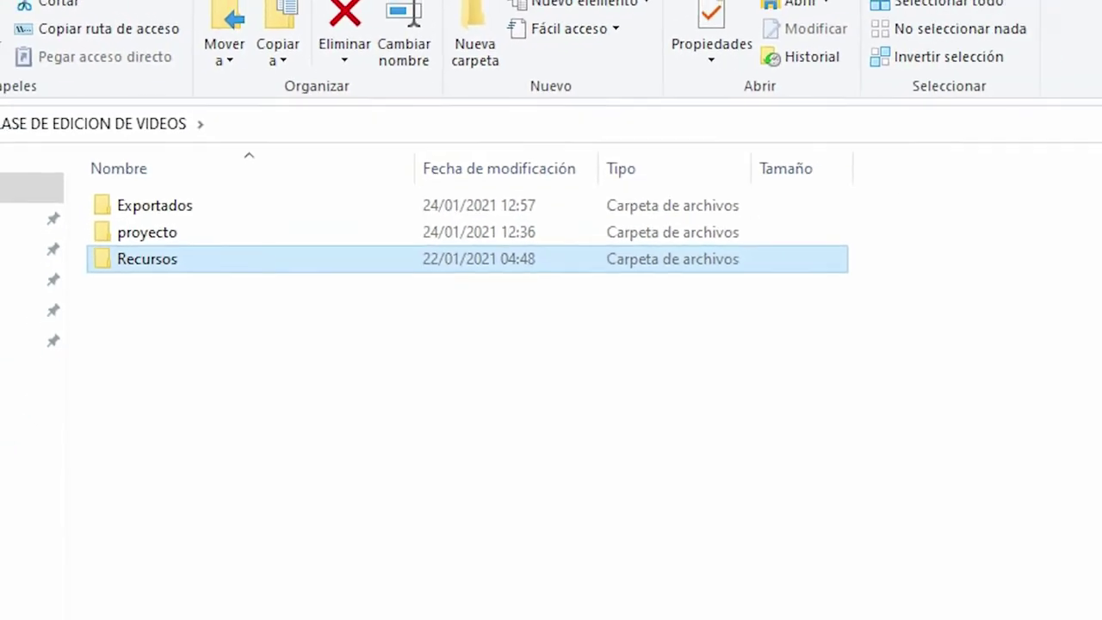
Step: View the files in the Recursos subfolder, return to the class folder and minimize the window
double_click(140, 334)
drag(192, 253, 827, 112)
click(482, 275)
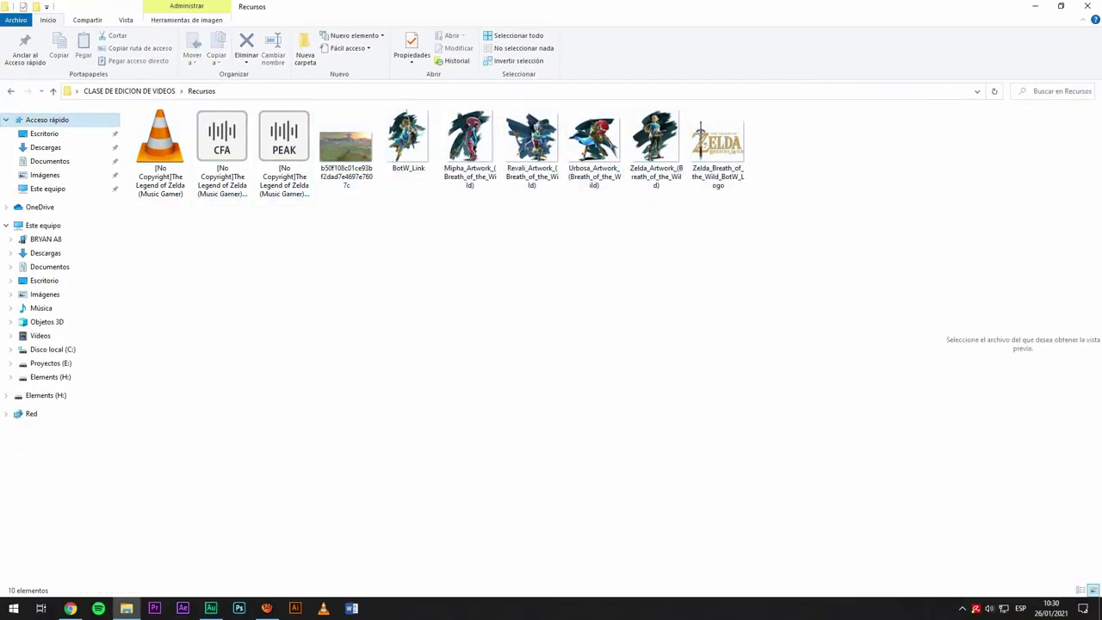
click(10, 91)
click(157, 139)
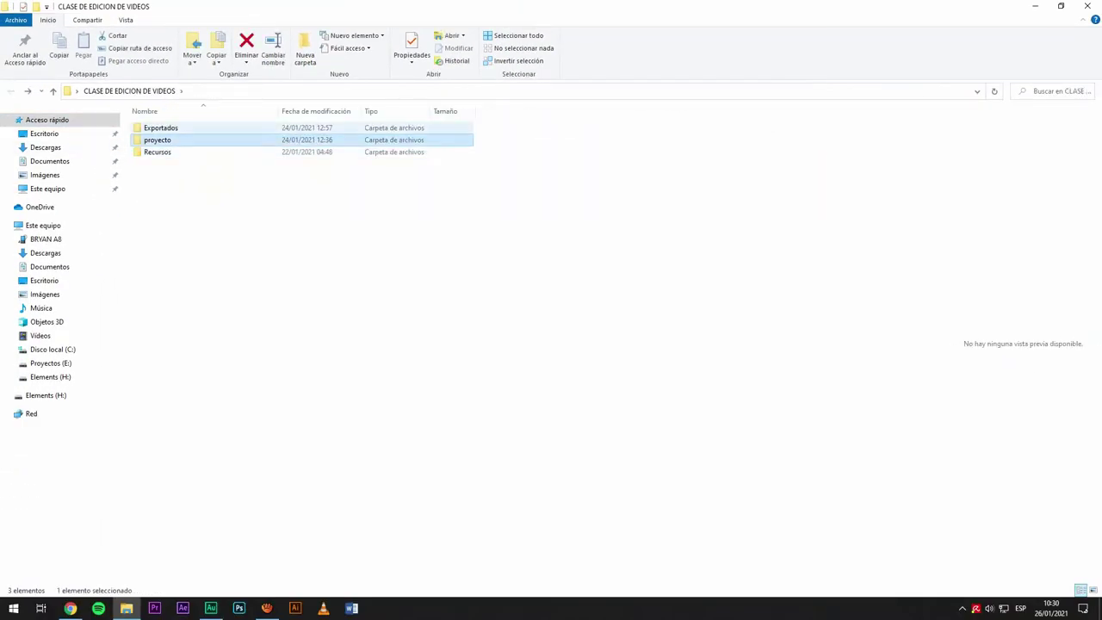
click(1035, 6)
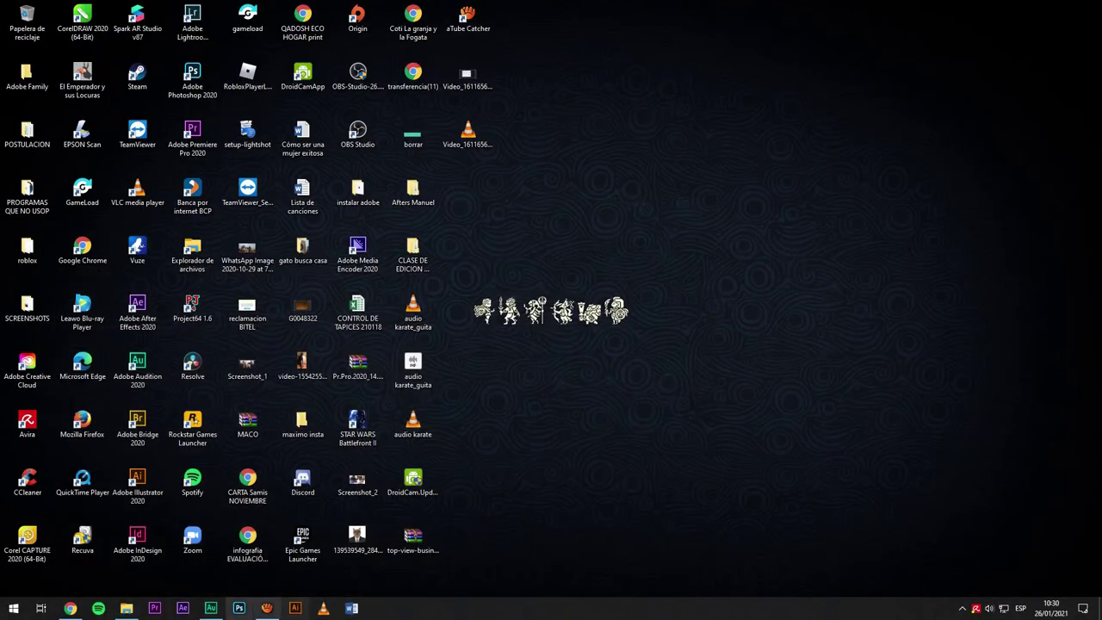
Step: Switch to Adobe Audition to check the audio recording in progress, and minimize it again
click(210, 608)
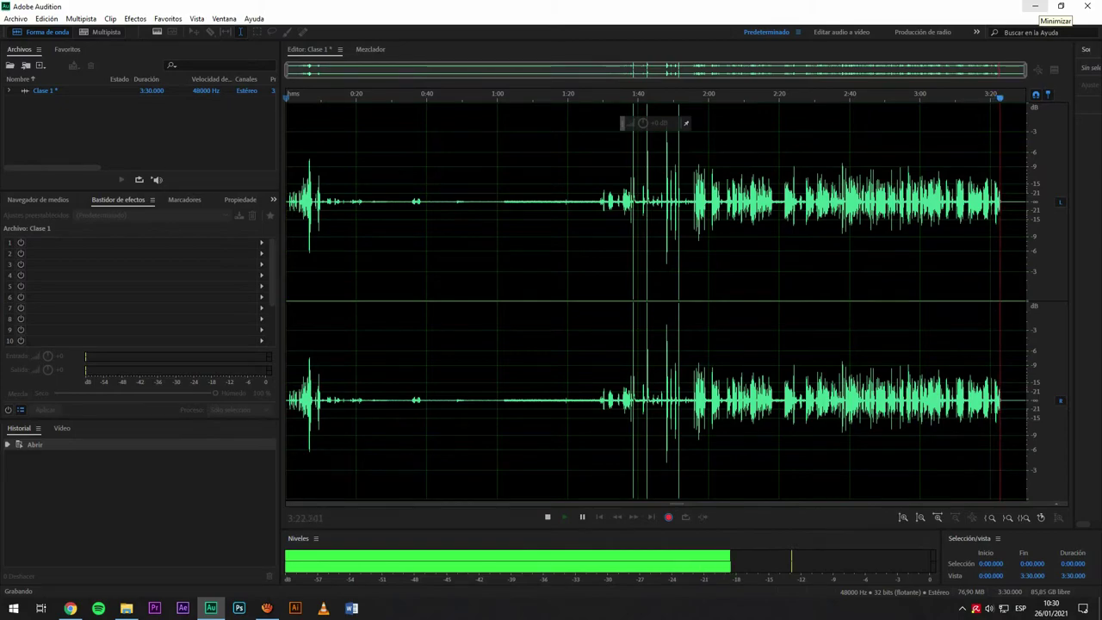
click(1035, 7)
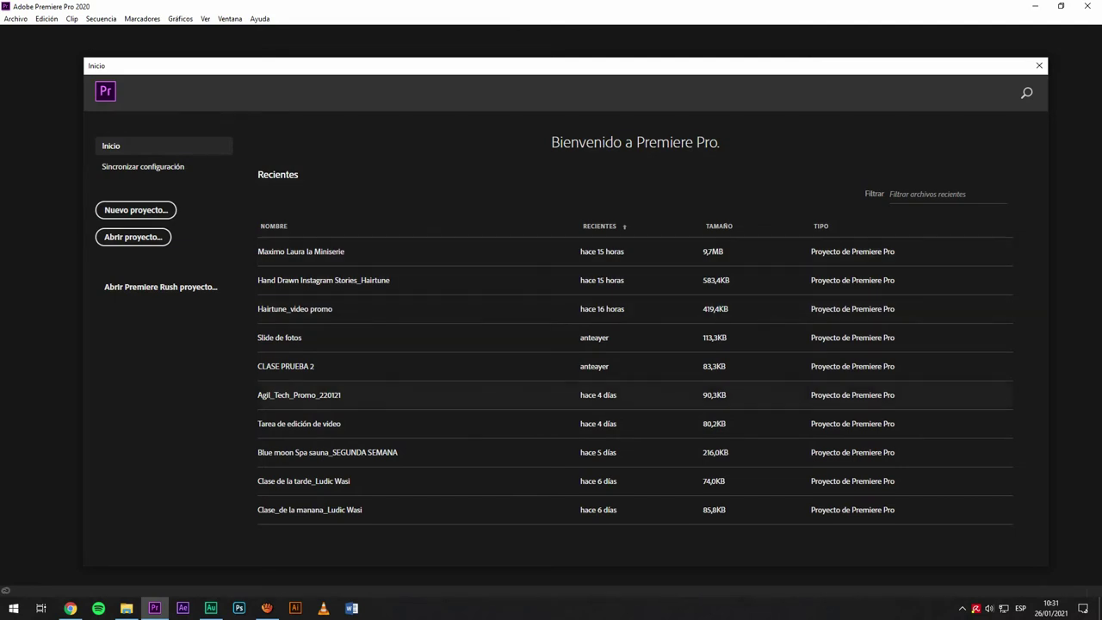
Step: Browse for an existing Premiere Pro project on the Proyectos (E:) drive, in 2A TRABAJOS EDICION\MARKETEROS
click(132, 237)
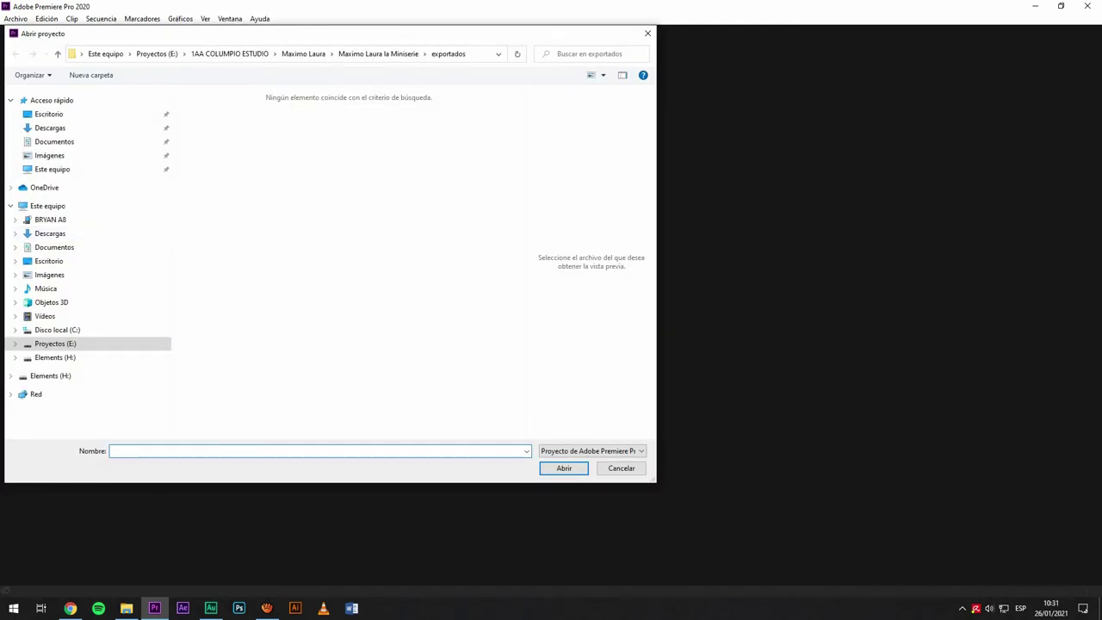
click(304, 53)
click(230, 54)
click(158, 53)
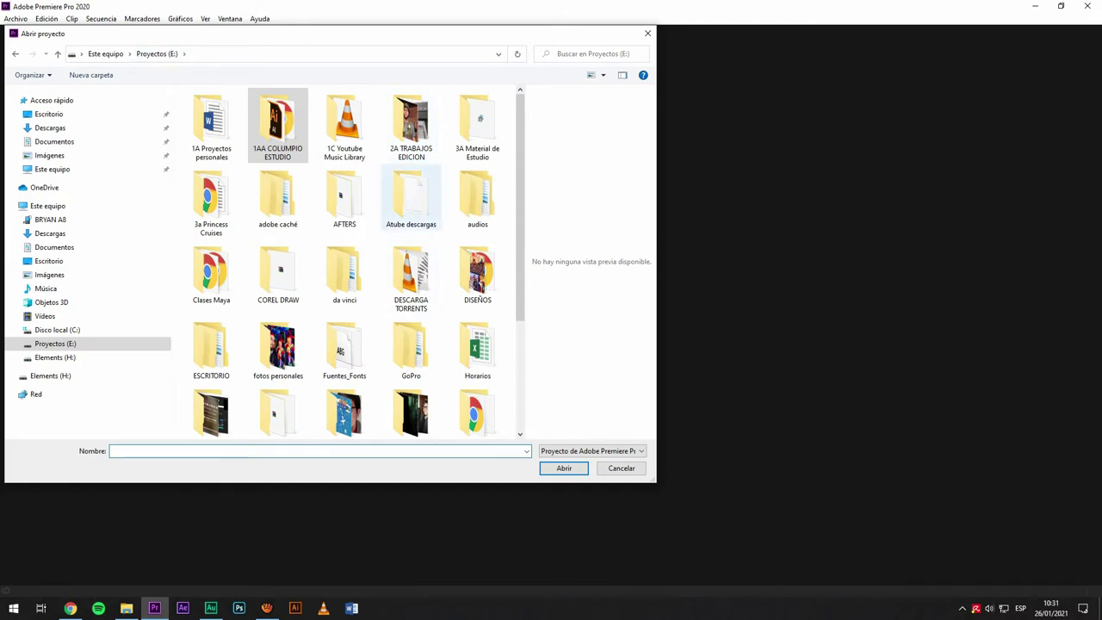
double_click(411, 125)
scroll(258, 206, down, 3)
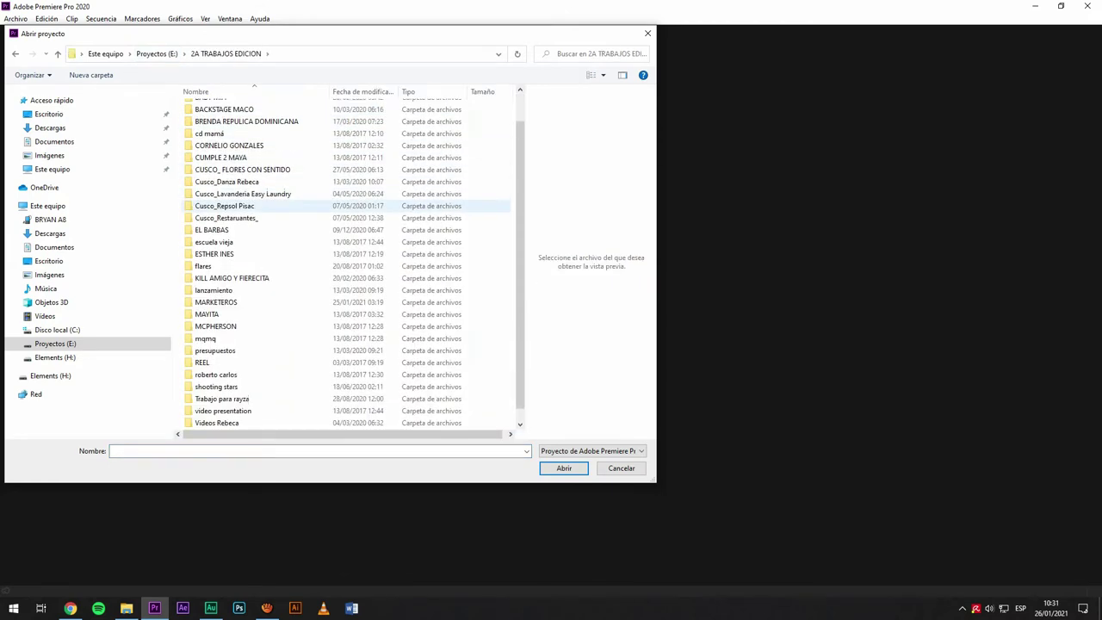
scroll(258, 206, up, 2)
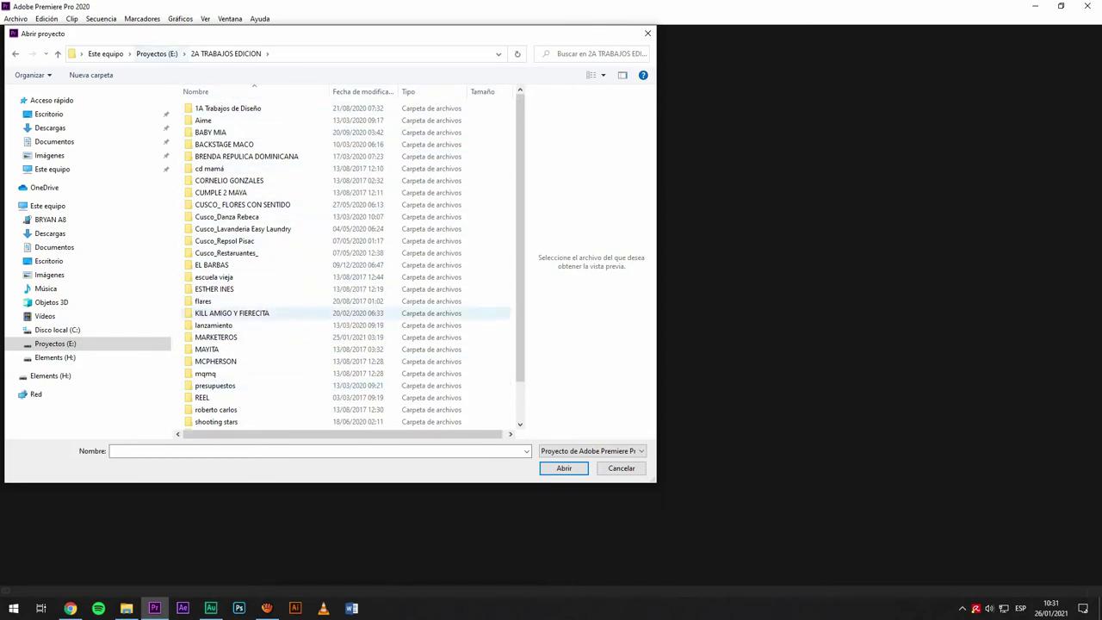
scroll(258, 349, down, 2)
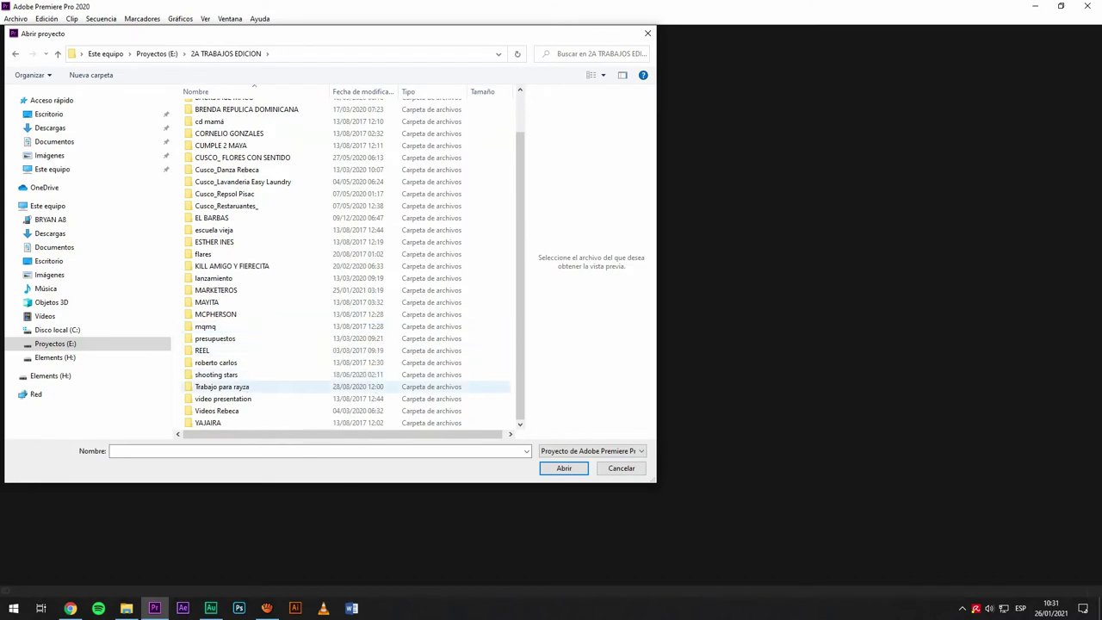
double_click(215, 290)
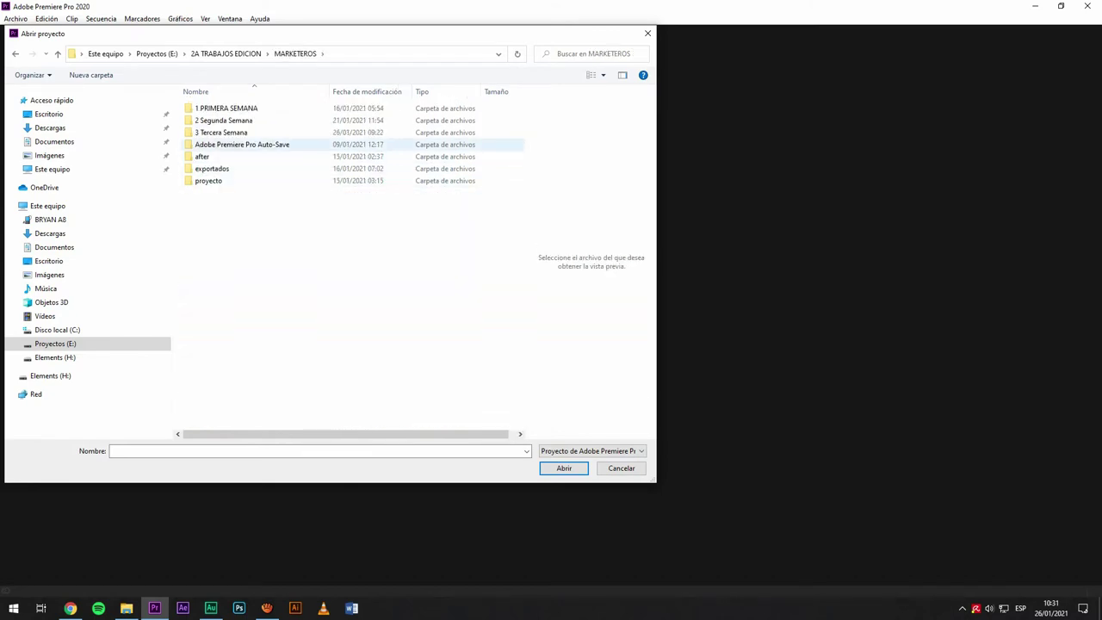
Step: Look through the weekly folders and view the proyecto folder of 21 01 25 Hairtune_Video cuadrado in 3 Tercera Semana
click(227, 108)
click(227, 121)
click(227, 133)
click(232, 144)
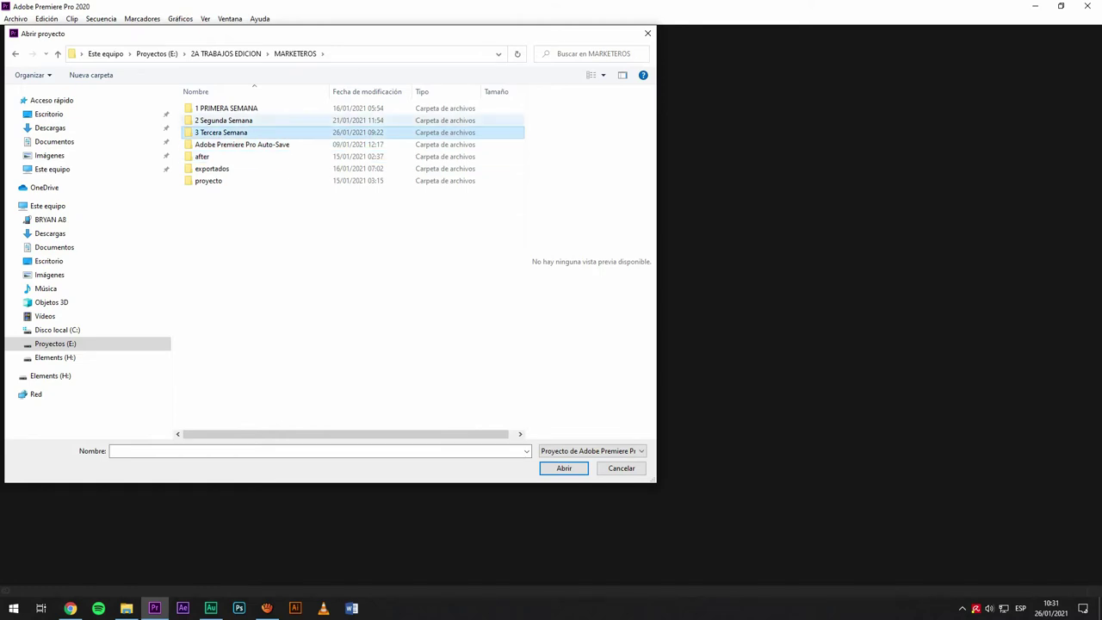
double_click(220, 132)
double_click(236, 108)
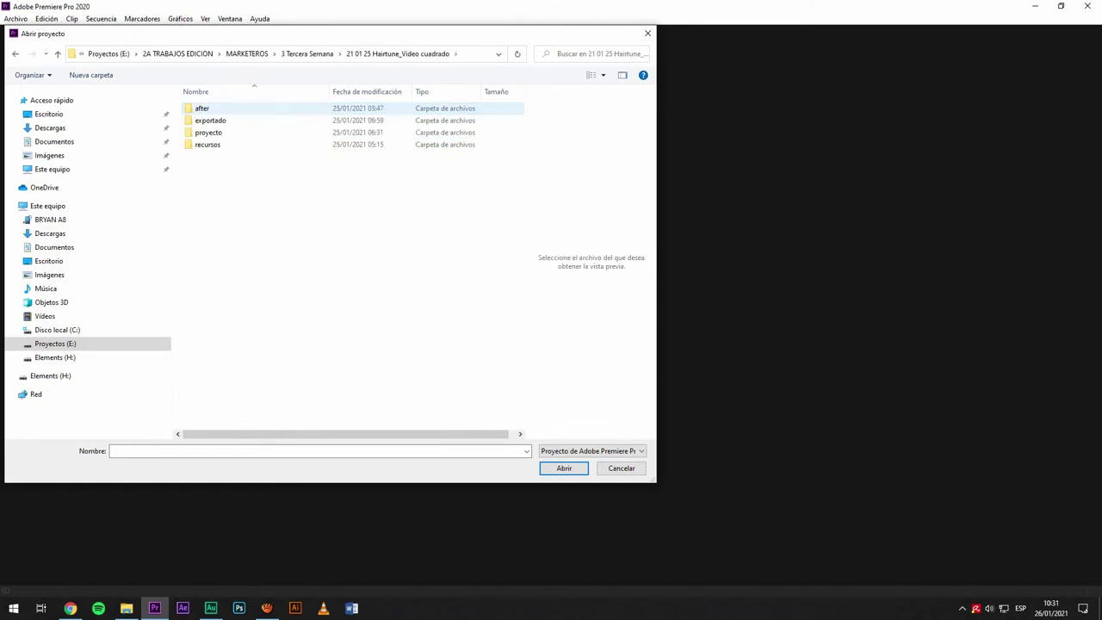
double_click(219, 132)
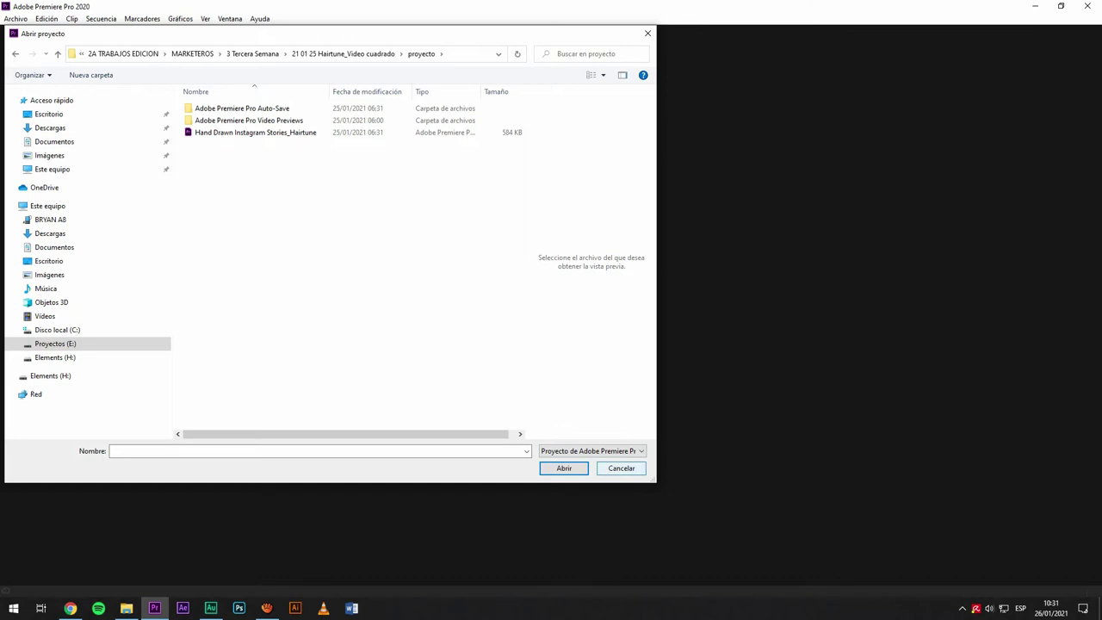
Step: Go back up to the 3 Tercera Semana folder and leave the project selection without opening a file
click(342, 54)
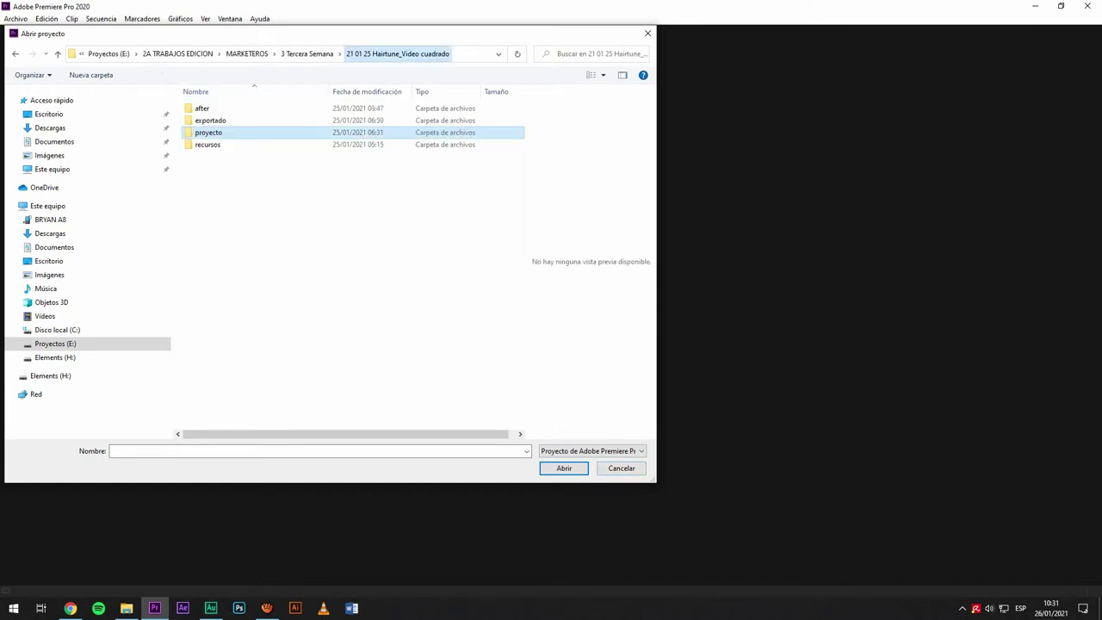
click(307, 53)
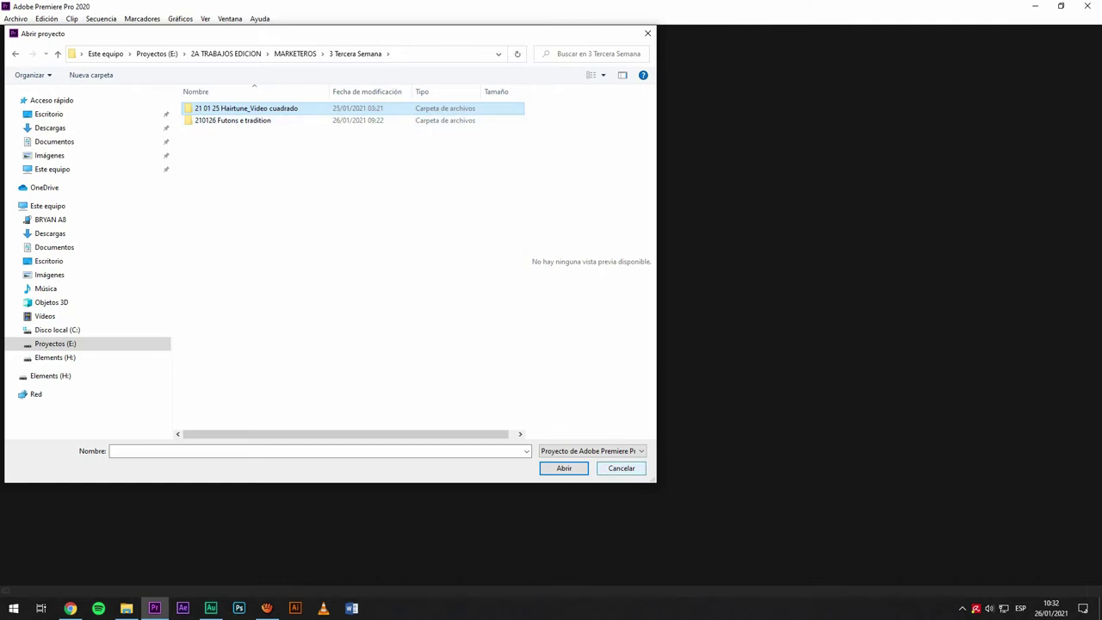
click(621, 469)
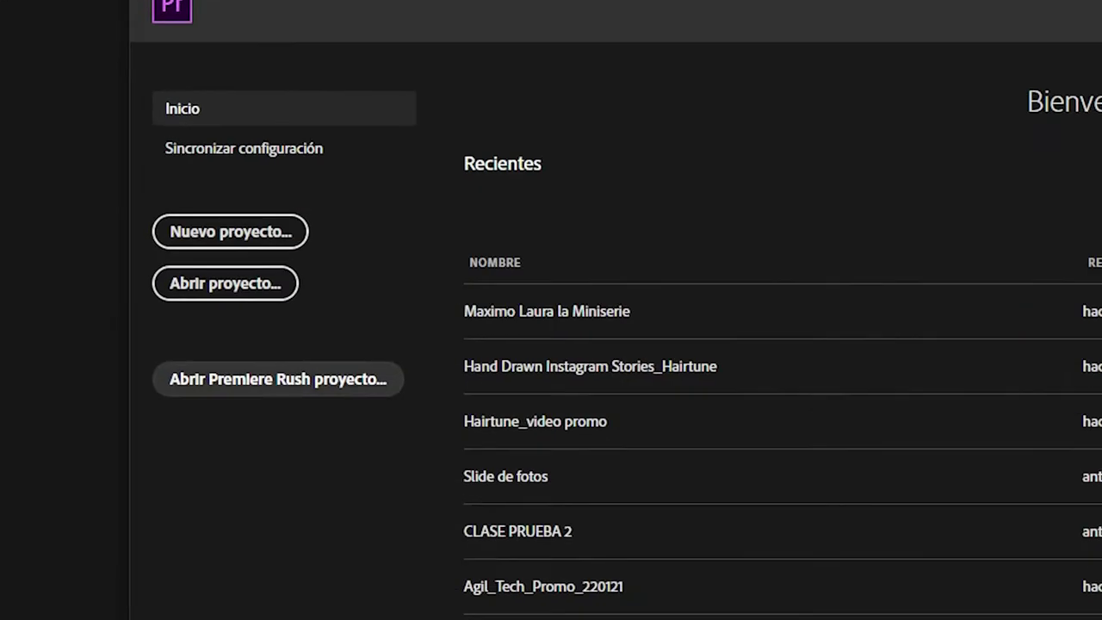
Step: Set up a new project named CLASE DE MUESTRA, located in the desktop folder CLASE DE EDICION DE VIDEOS\proyecto
click(230, 231)
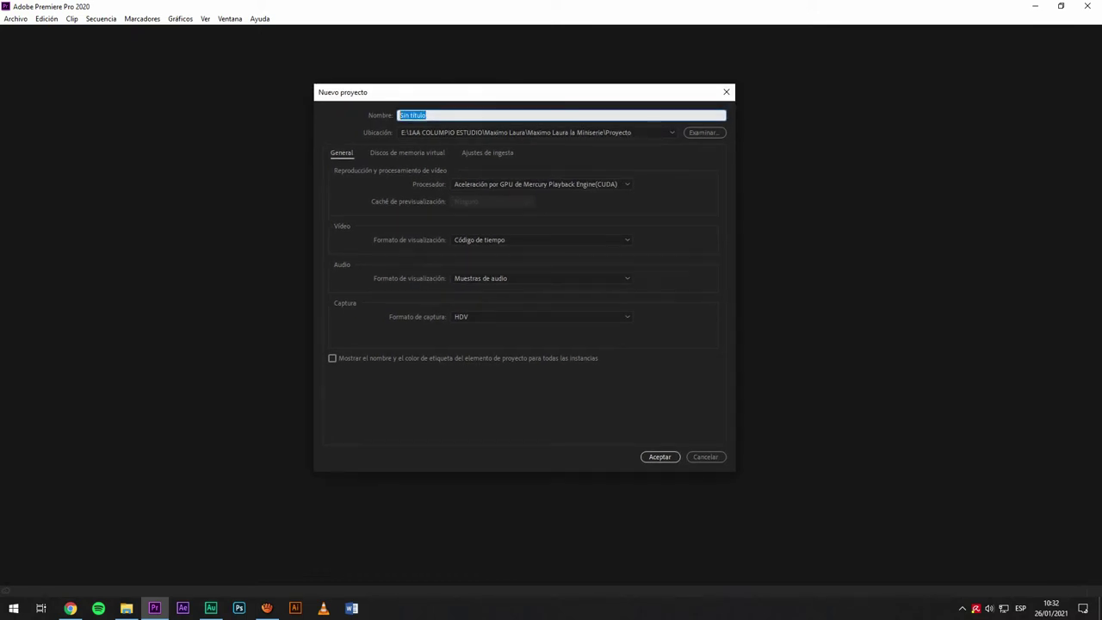
text(CLASE DE MUESTRA)
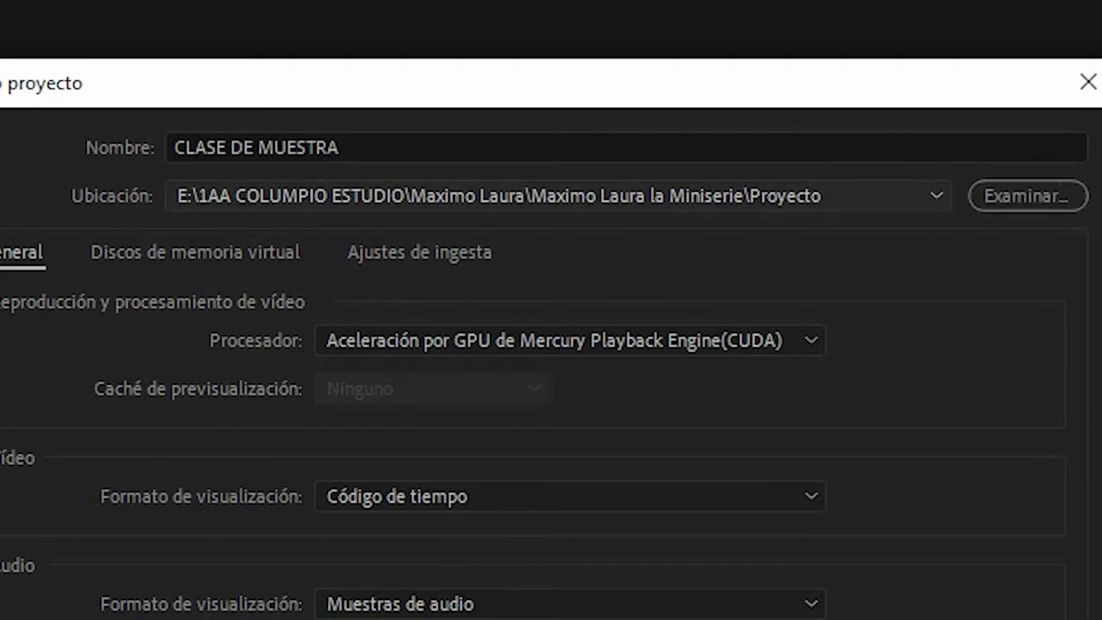
click(1029, 196)
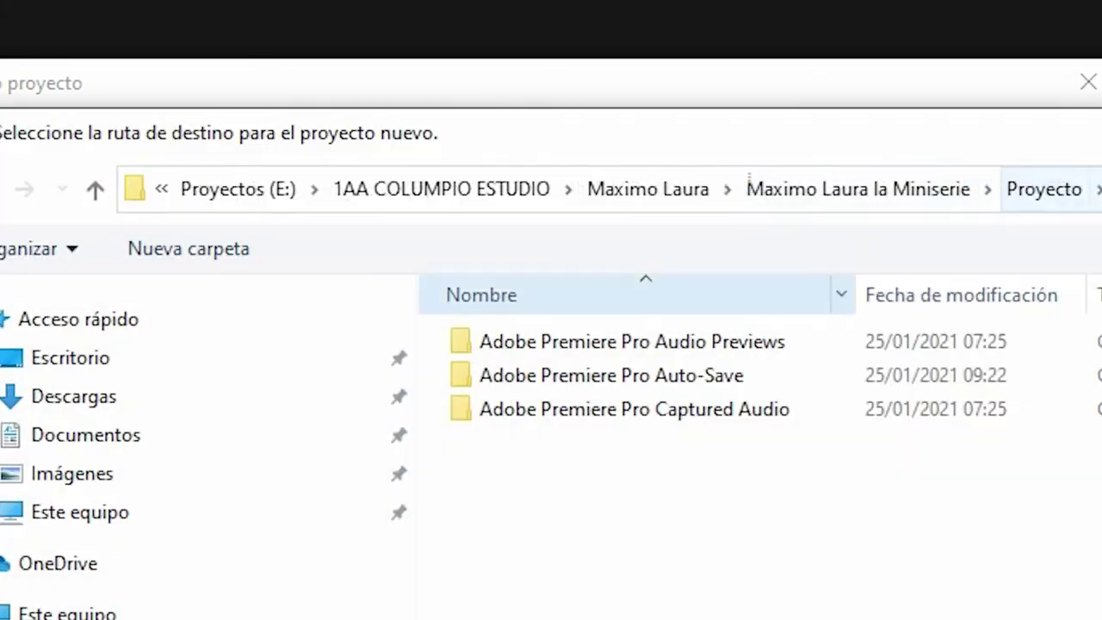
click(71, 359)
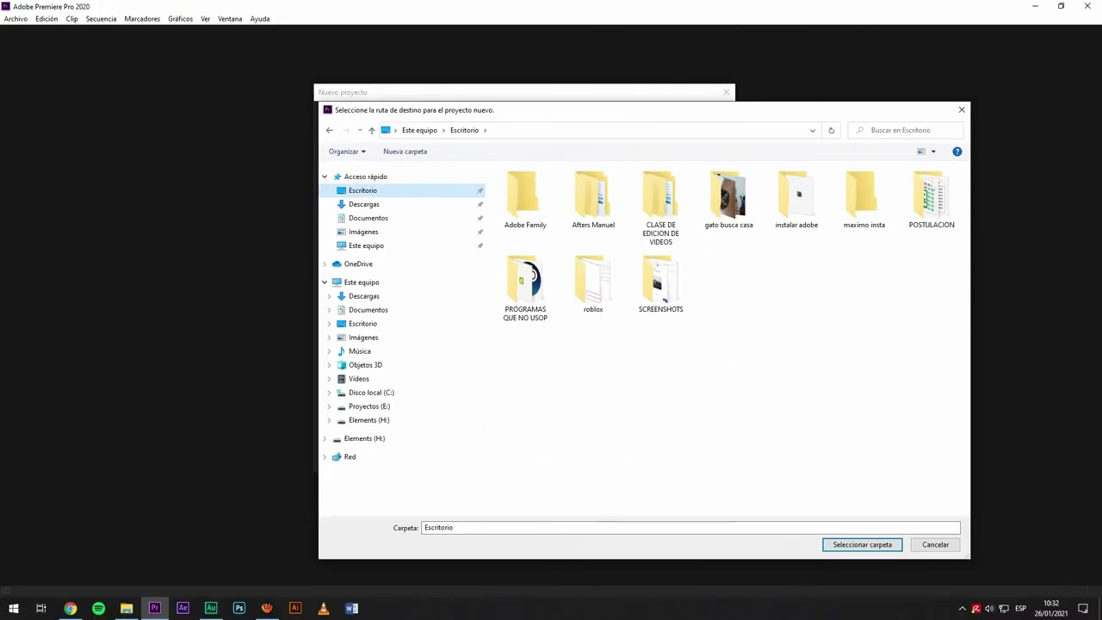
drag(534, 110, 372, 38)
click(552, 336)
click(499, 134)
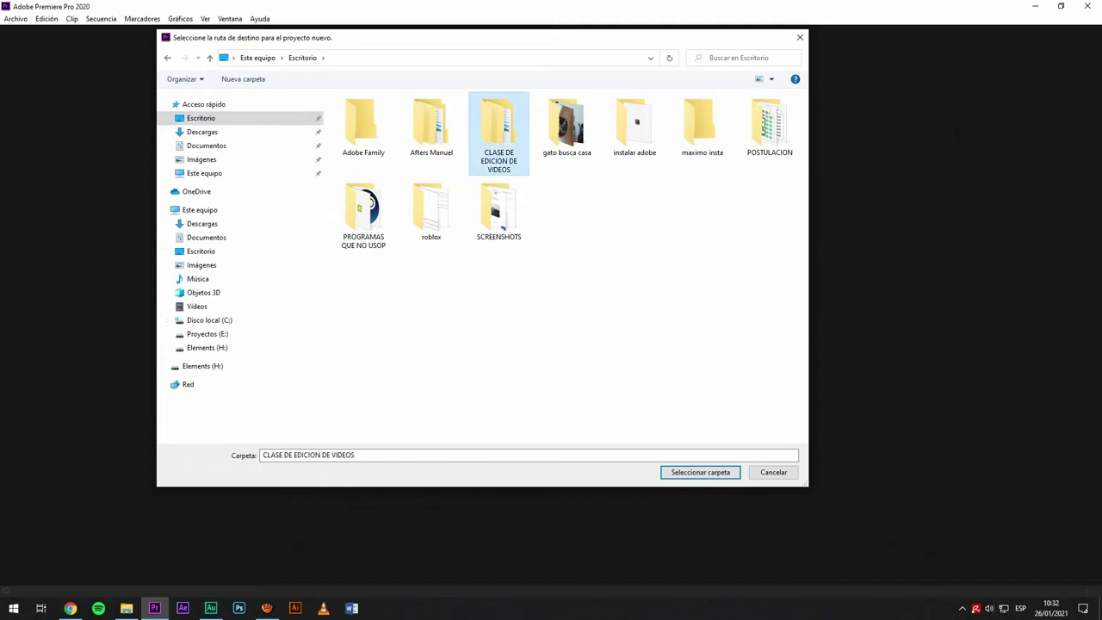
double_click(498, 131)
double_click(482, 126)
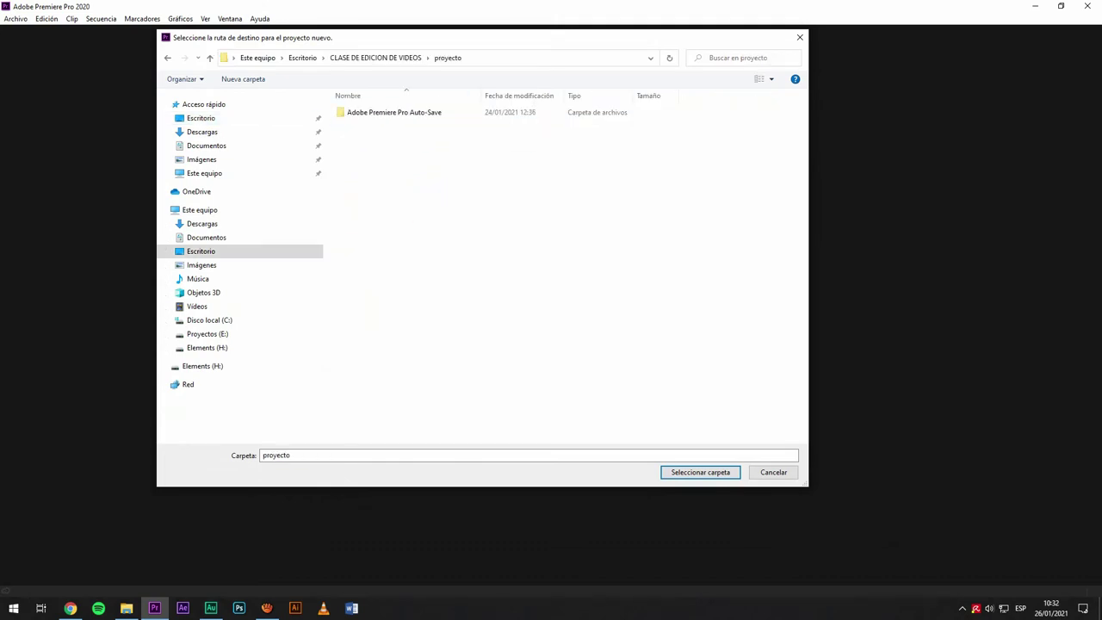
click(701, 472)
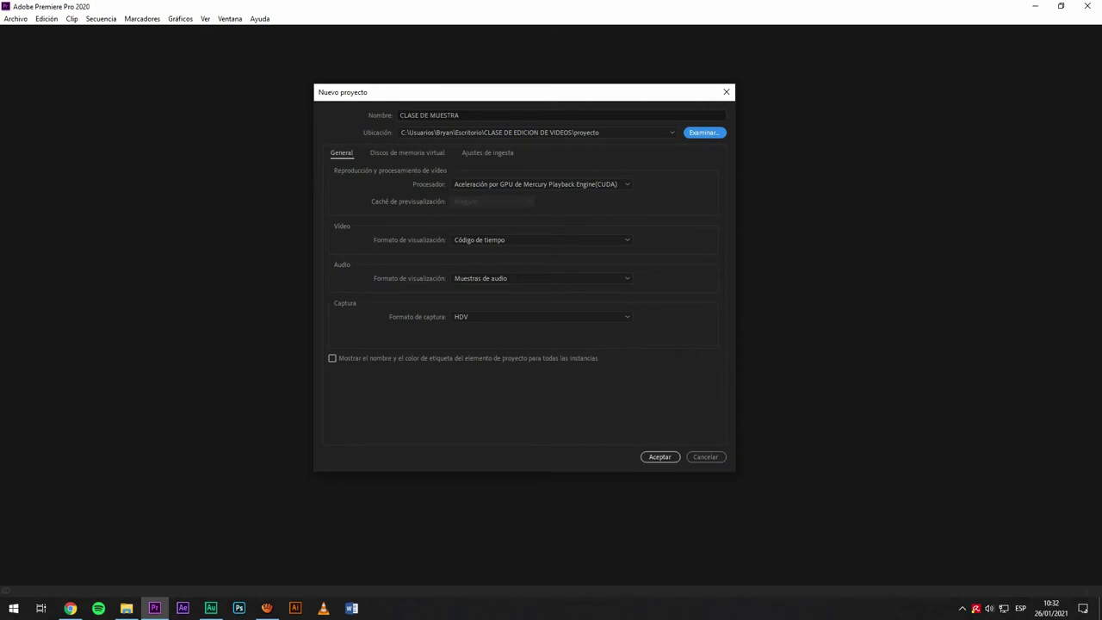
Step: Review the new project's scratch disk and ingest settings, and create the project with its default options
click(407, 153)
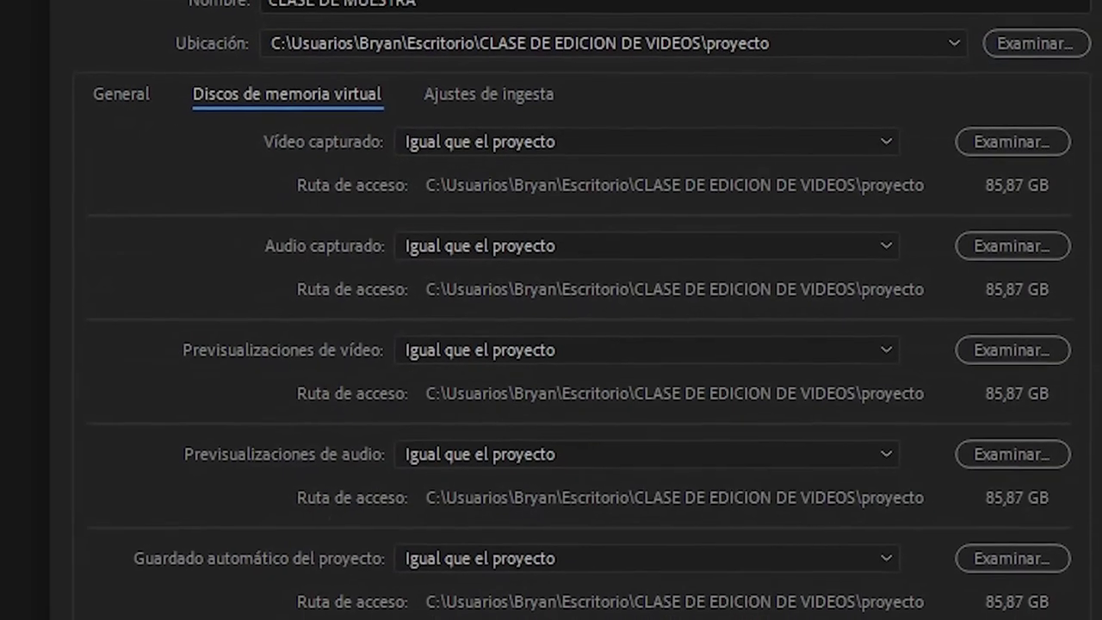
click(487, 153)
click(142, 100)
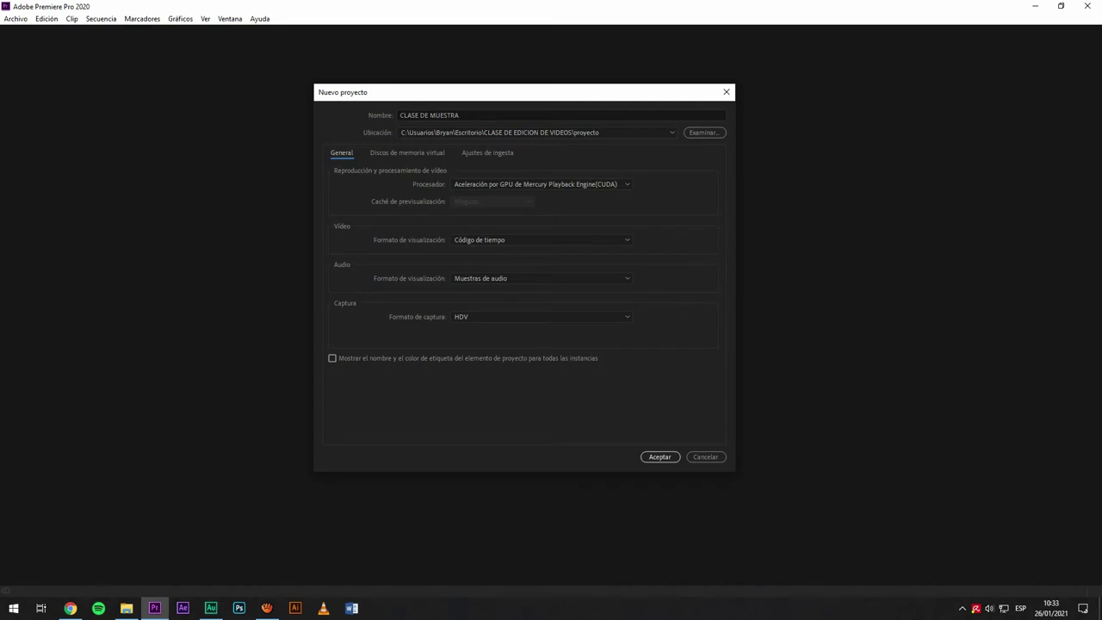
click(660, 458)
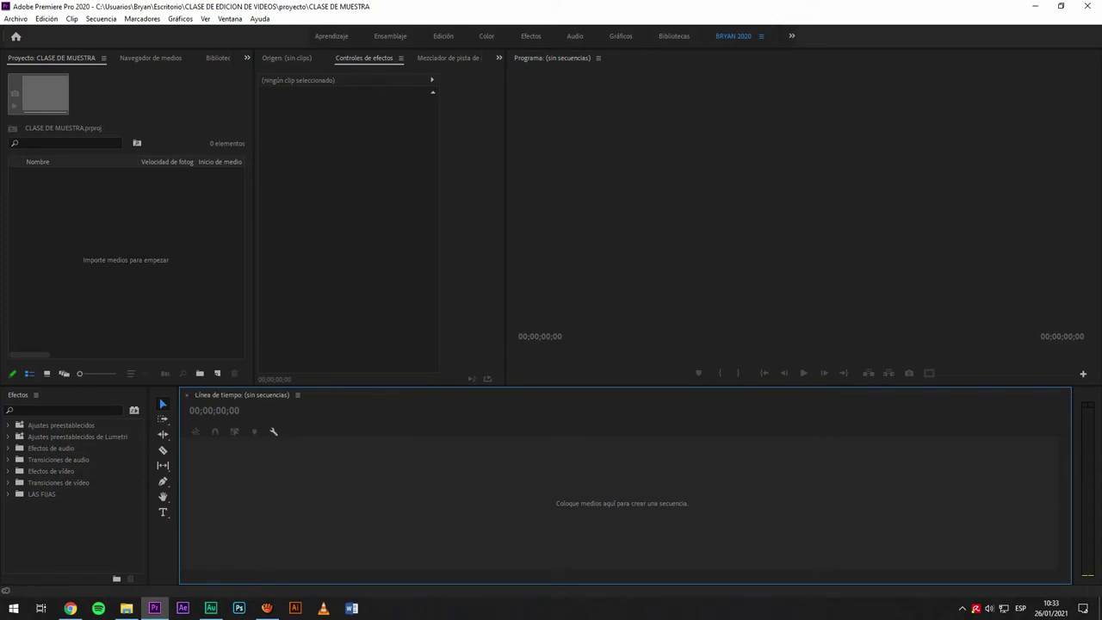
Step: Examine the main workspace areas: effect controls, program monitor, timeline, tools and effects library
click(380, 232)
click(801, 215)
click(624, 500)
click(163, 550)
click(73, 534)
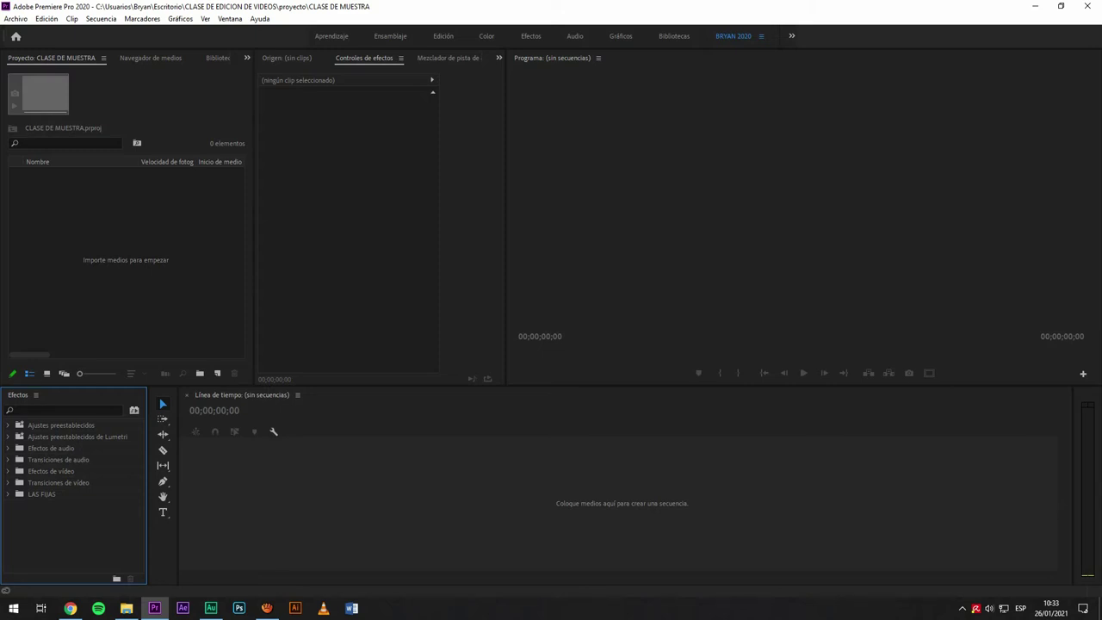
Step: Examine the audio meters and Project panel, plus the source monitor, effect controls, audio track mixer and audio clip mixer
click(1087, 491)
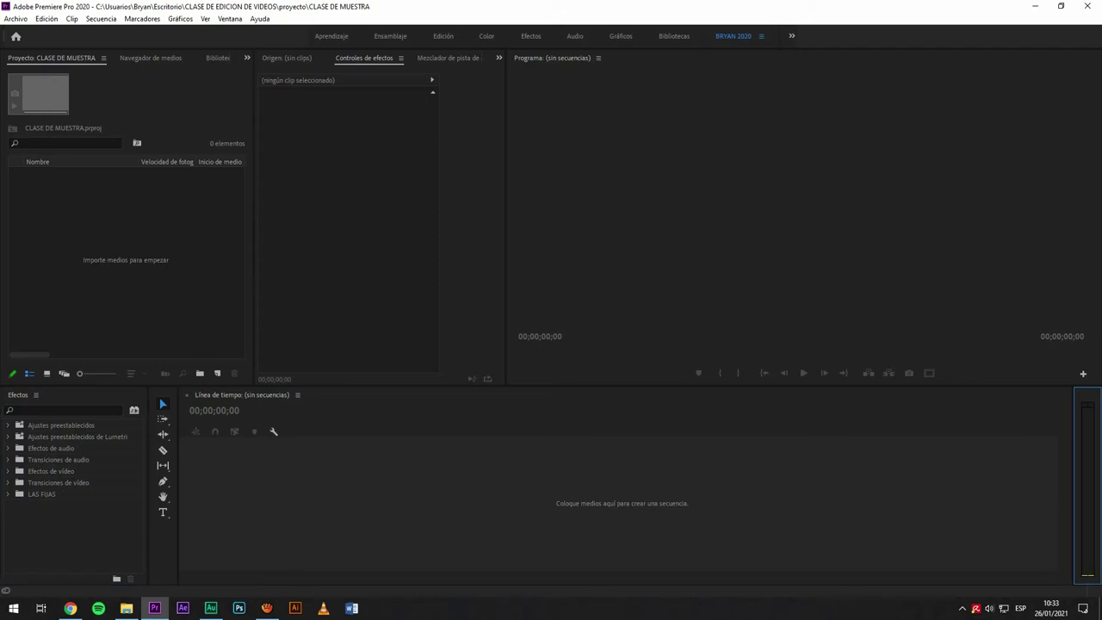
click(125, 259)
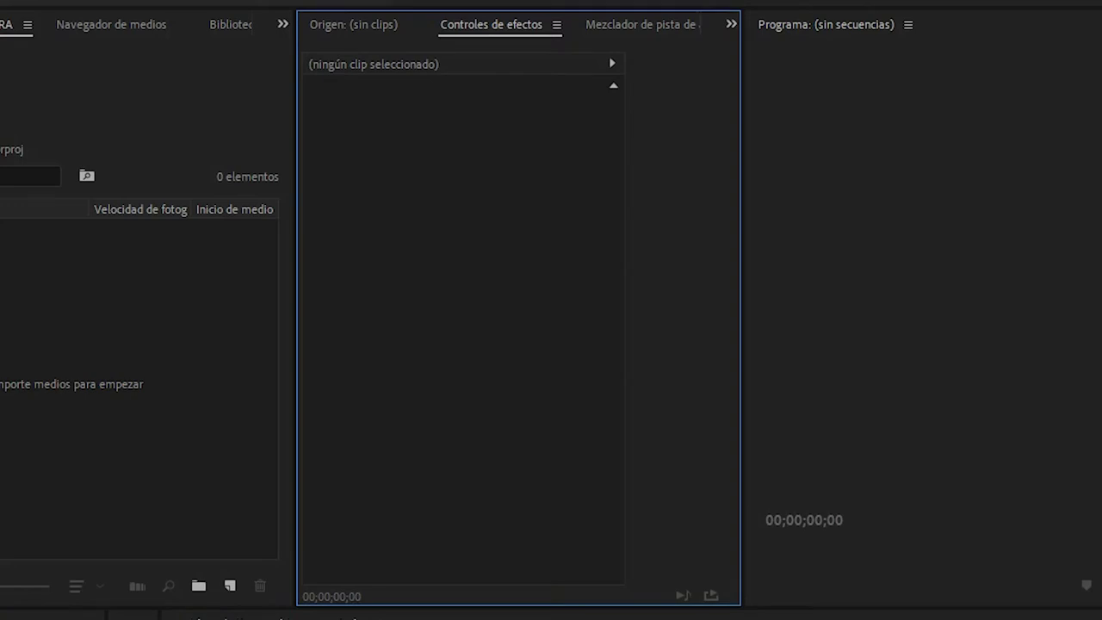
key(shift+2)
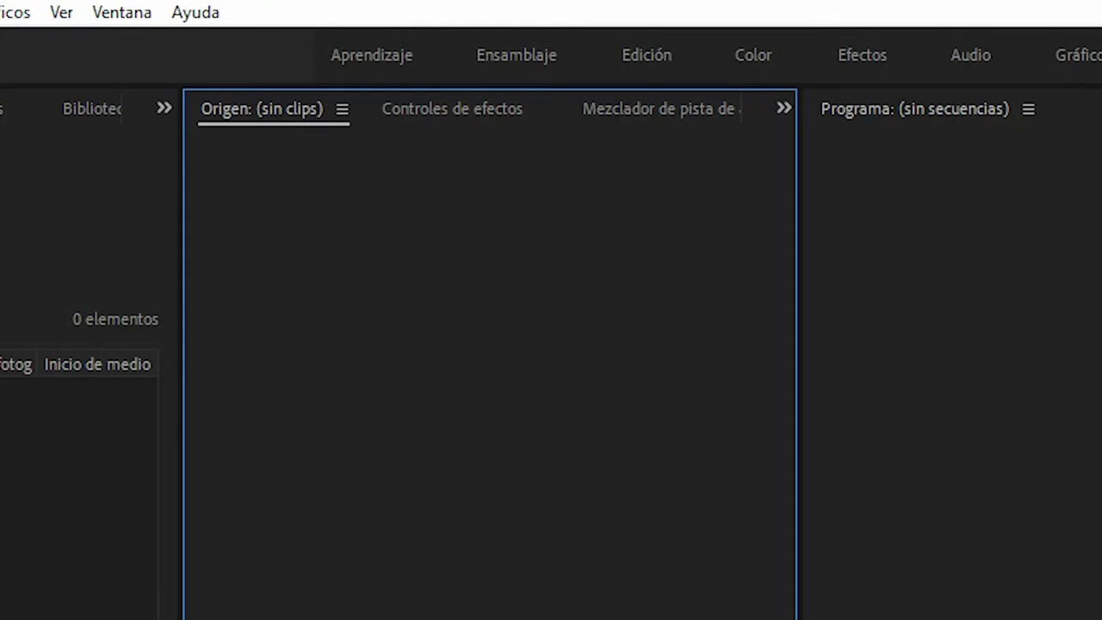
key(shift+5)
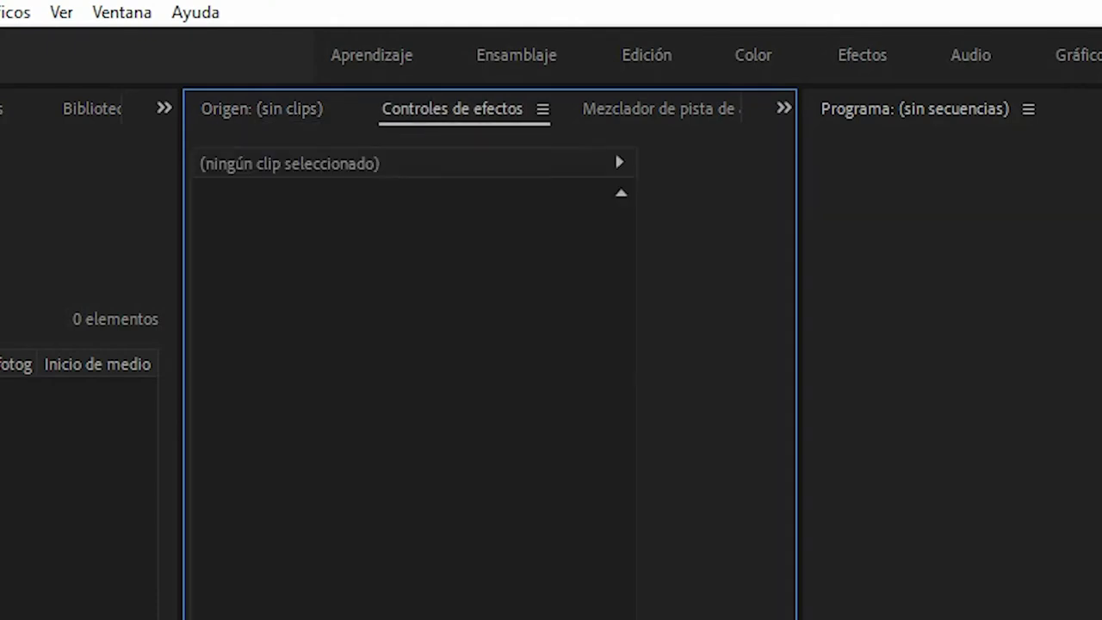
key(shift+6)
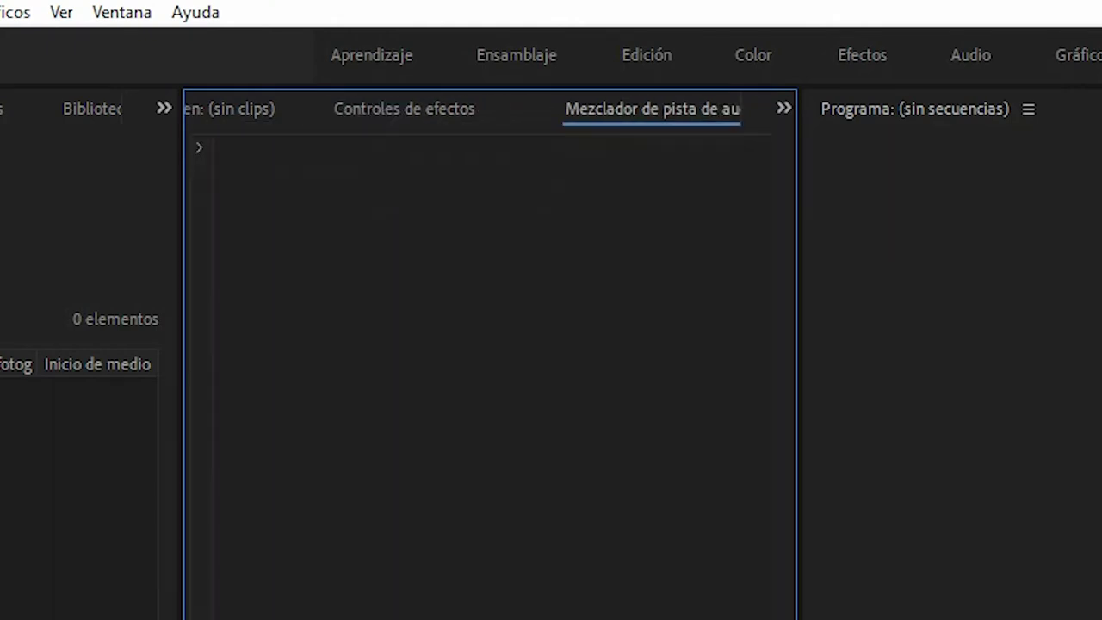
key(shift+9)
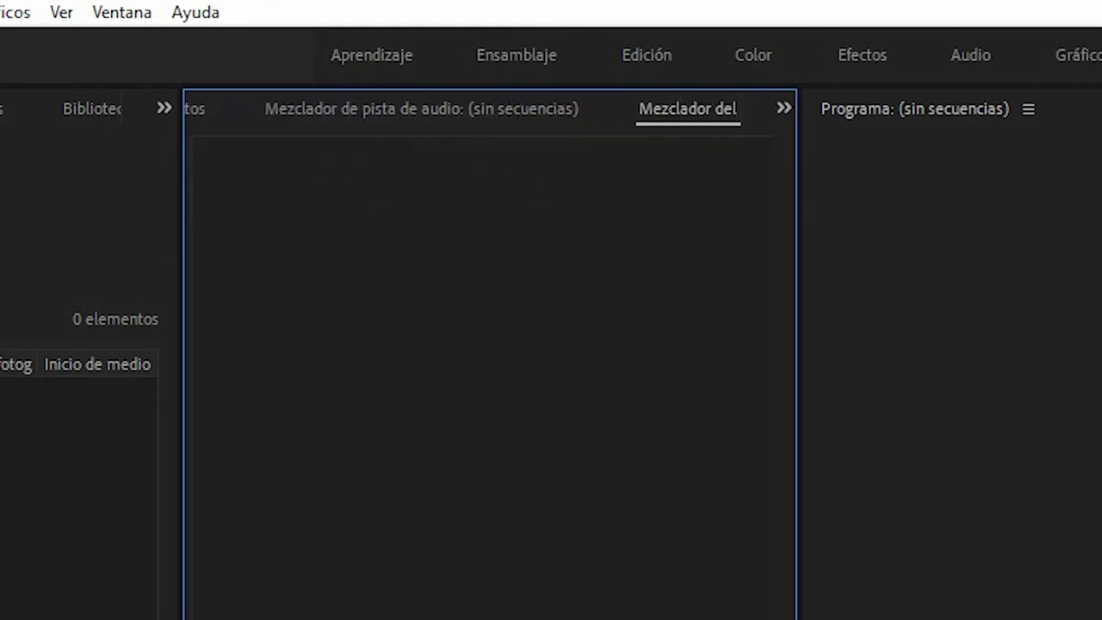
key(shift+6)
key(shift+5)
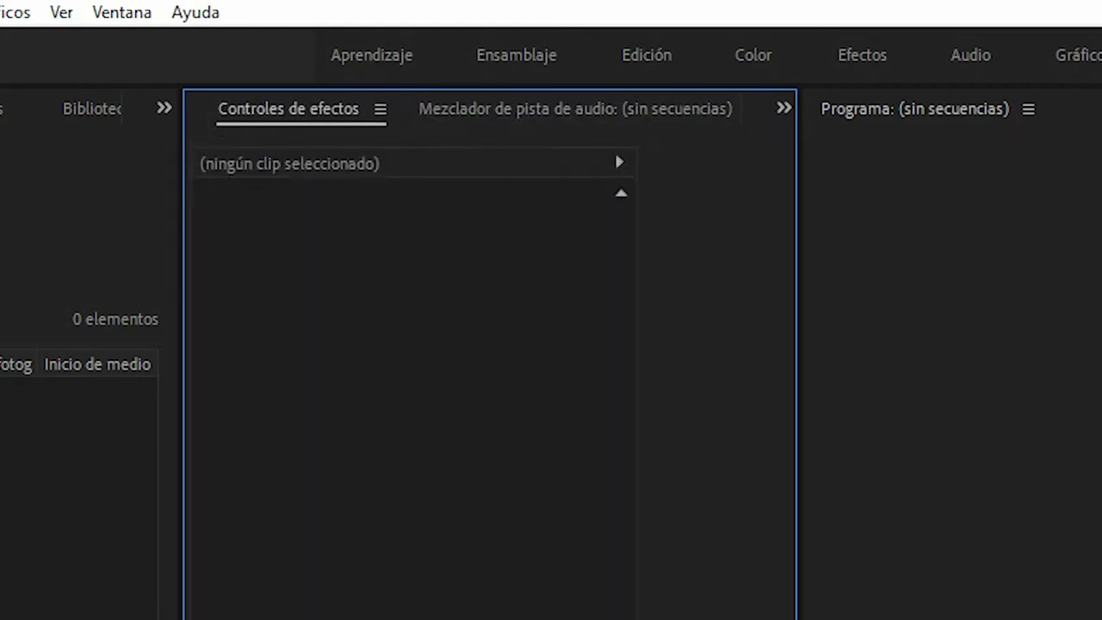
key(shift+2)
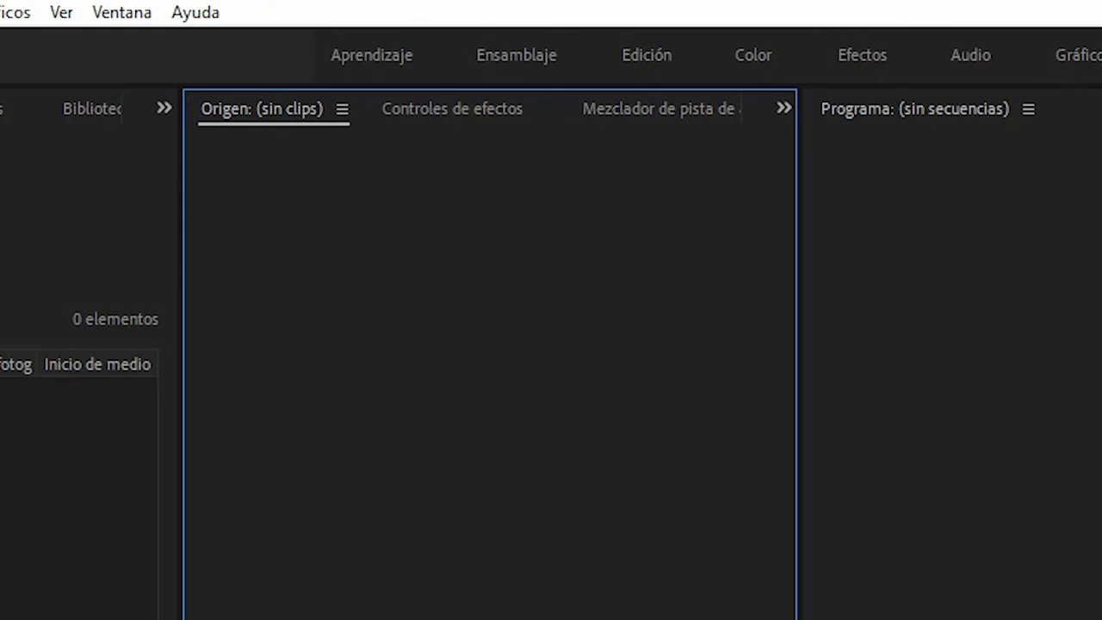
Step: Examine the program monitor, effects library, tools and timeline one after another
key(shift+4)
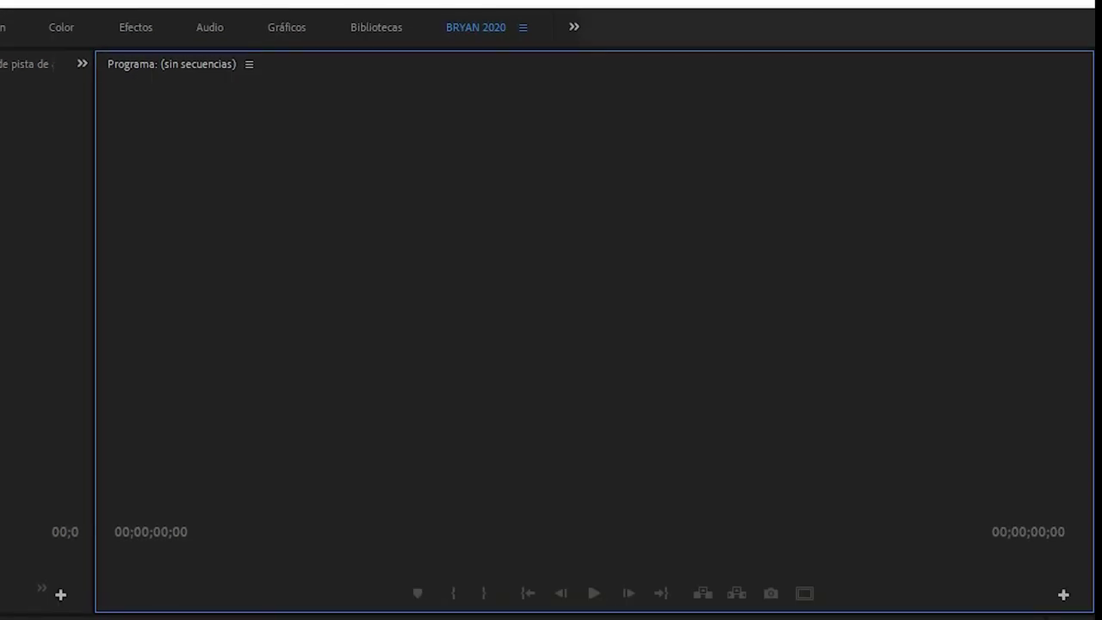
key(shift+7)
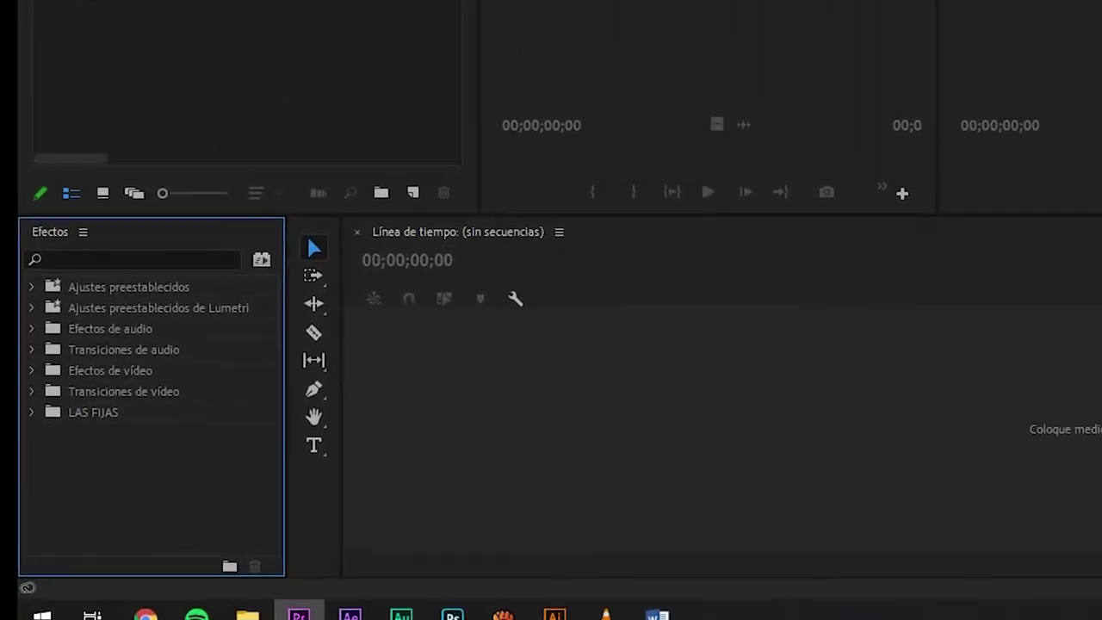
click(475, 469)
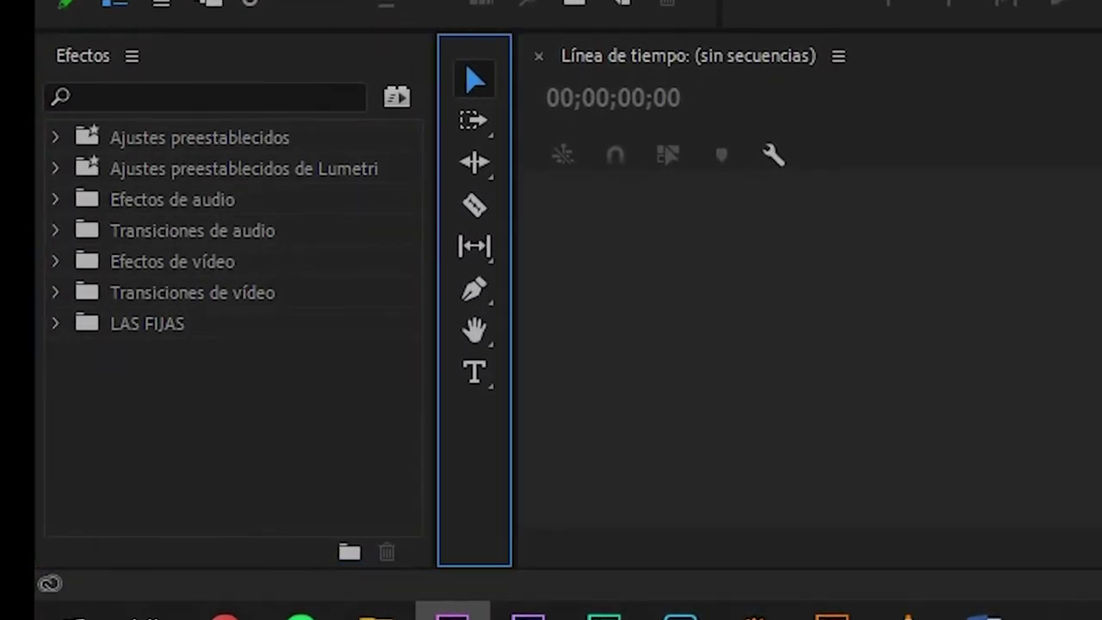
key(shift+3)
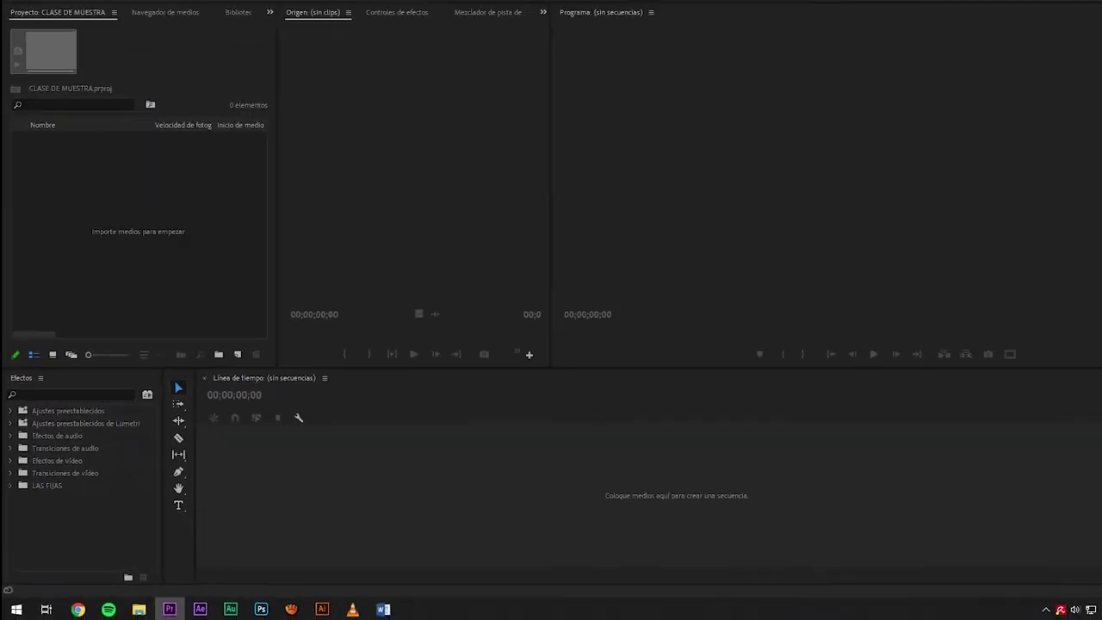
Step: Go over the main panels again, activating the timeline, program monitor, source monitor, tools, effects and Project panel in turn
click(622, 503)
click(775, 215)
click(603, 491)
click(380, 206)
click(163, 547)
click(73, 534)
click(603, 504)
click(126, 258)
click(380, 206)
click(603, 504)
key(shift+7)
key(shift+1)
key(shift+2)
key(shift+4)
key(shift+3)
key(shift+7)
key(shift+1)
key(shift+2)
key(shift+4)
key(shift+3)
key(shift+2)
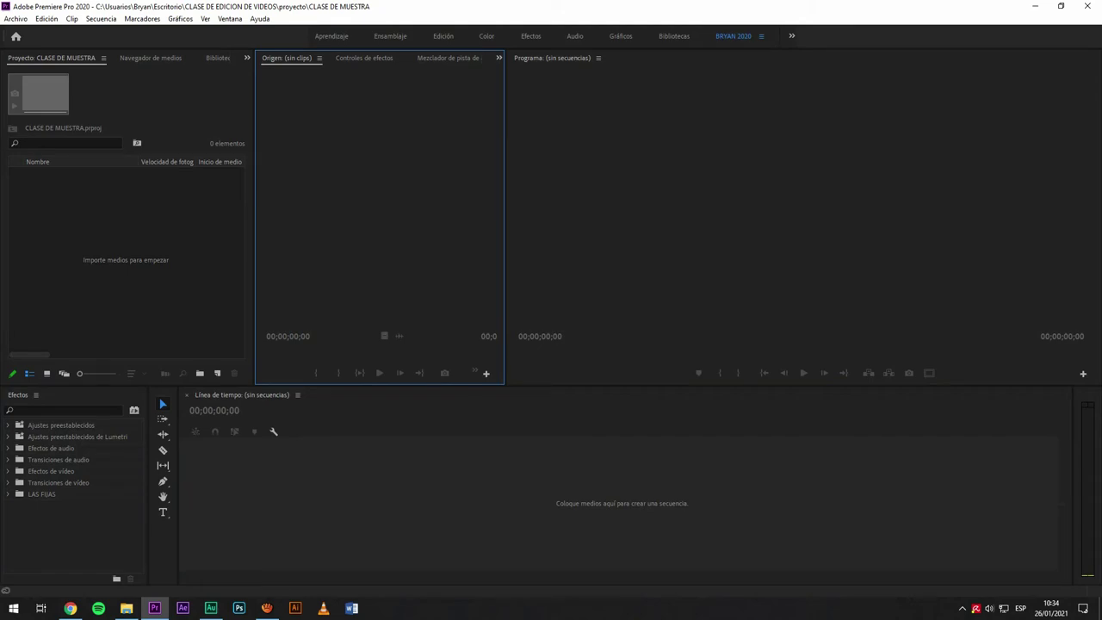
Step: Review the available workspaces and switch to the Color workspace to see its layout
click(230, 18)
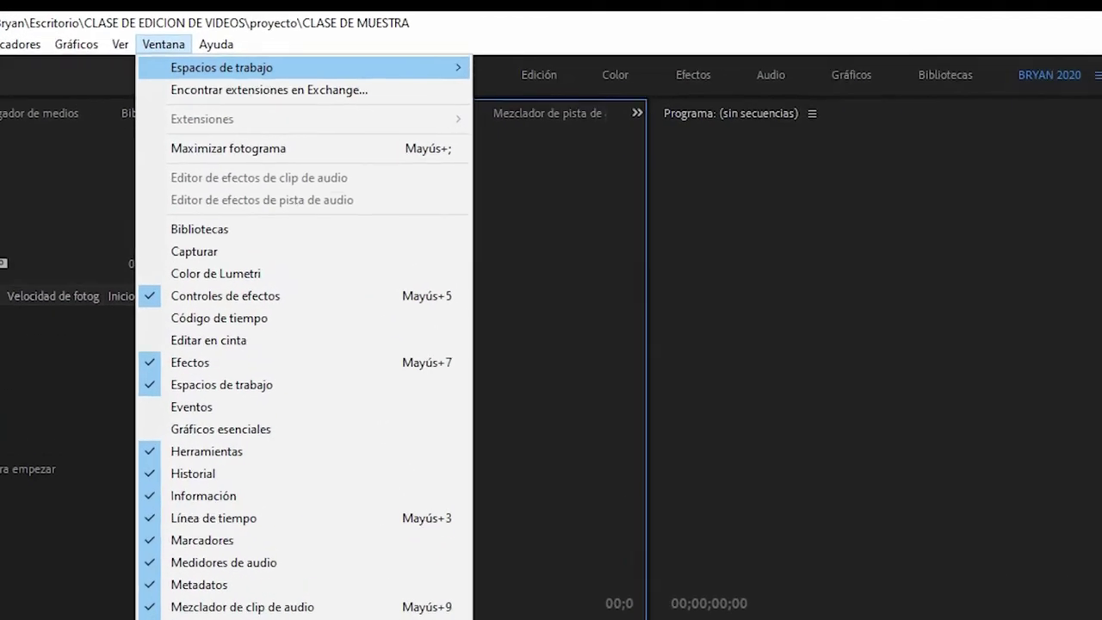
mouse_move(222, 68)
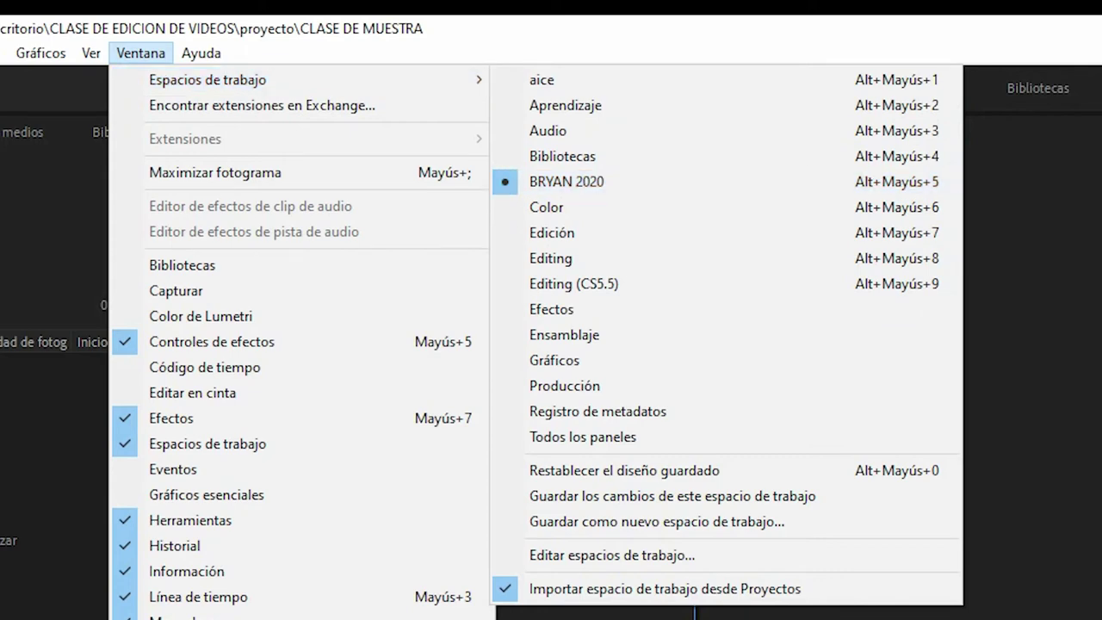
key(Escape)
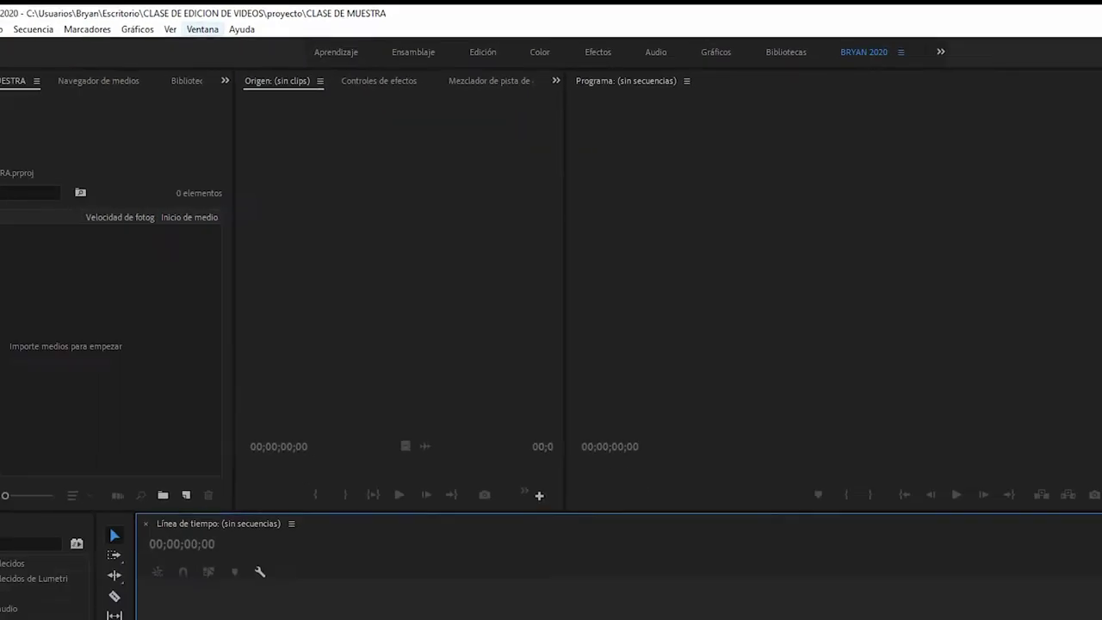
click(140, 53)
mouse_move(206, 80)
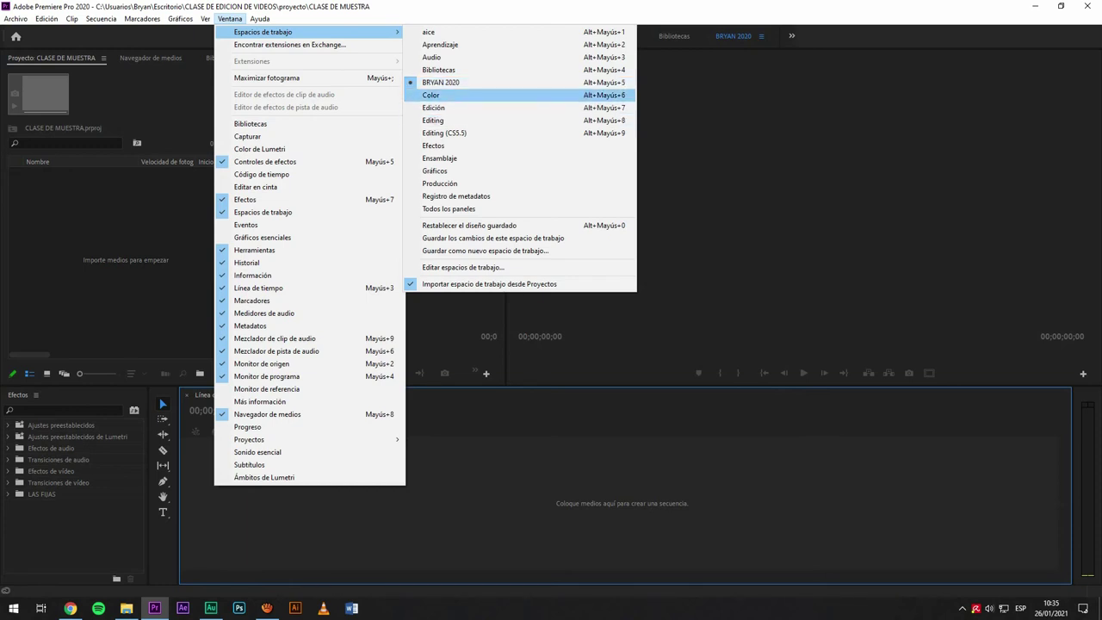
click(432, 95)
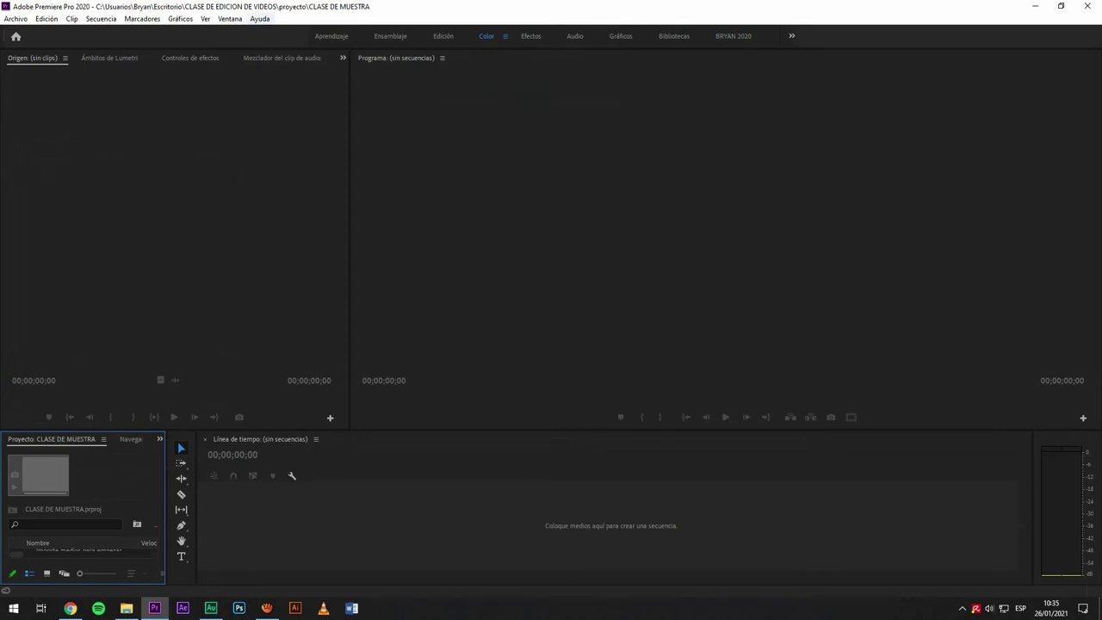
Step: Switch to the Ensamblaje workspace and examine its program monitor, timeline, tools and Project panel
click(230, 18)
mouse_move(263, 32)
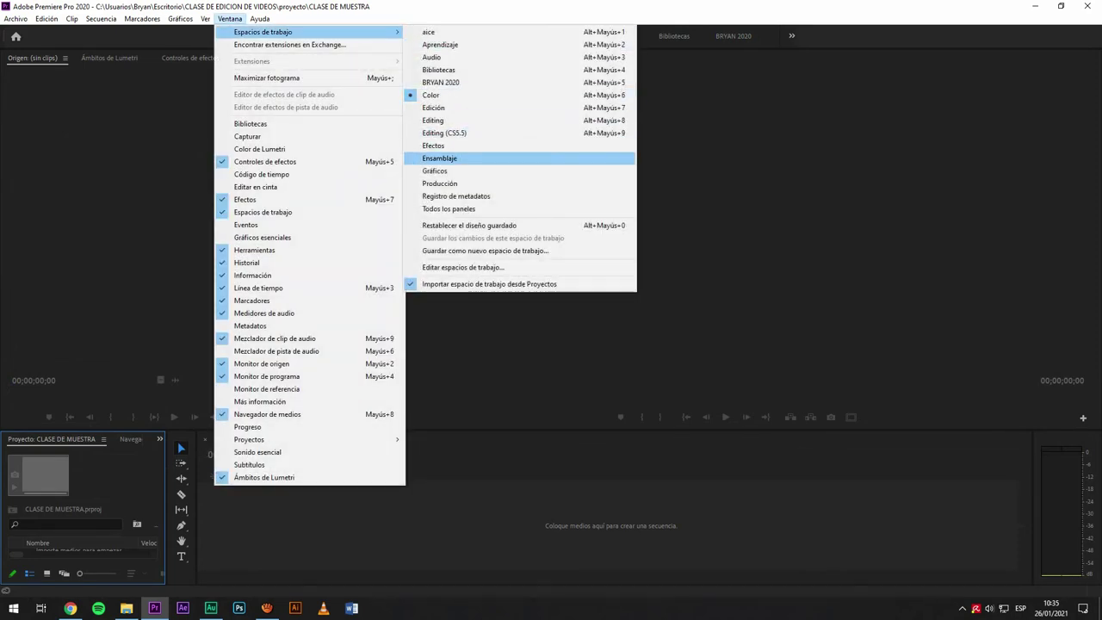
click(440, 158)
click(773, 207)
click(751, 493)
click(462, 534)
click(222, 360)
click(773, 207)
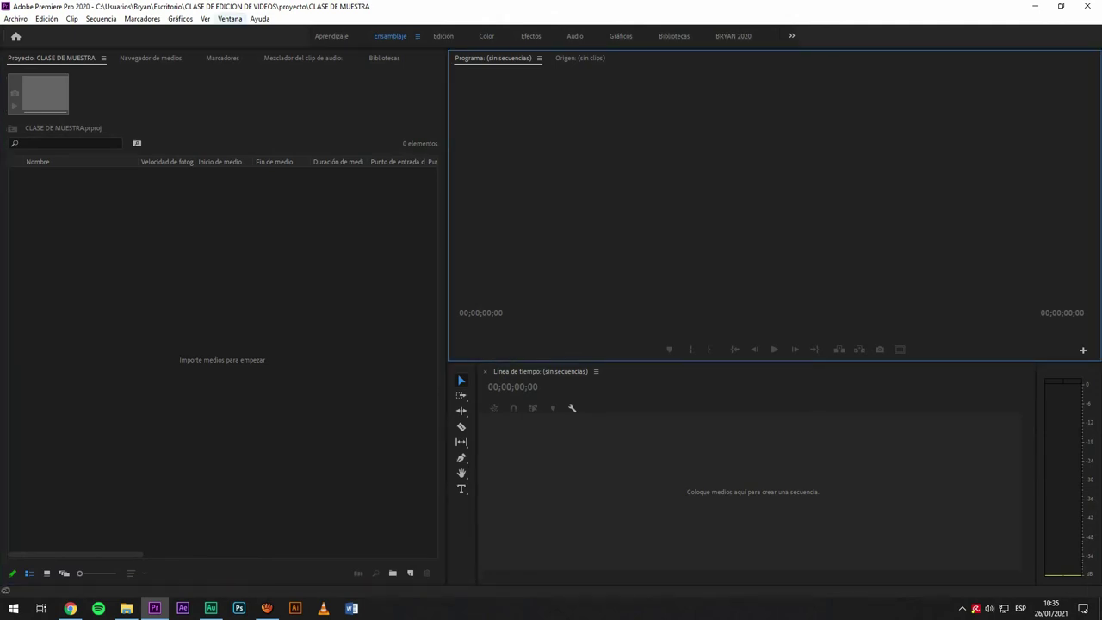
Step: Try out other preset workspaces, including Color, Efectos and Audio, to compare their layouts
click(230, 19)
mouse_move(261, 31)
click(435, 120)
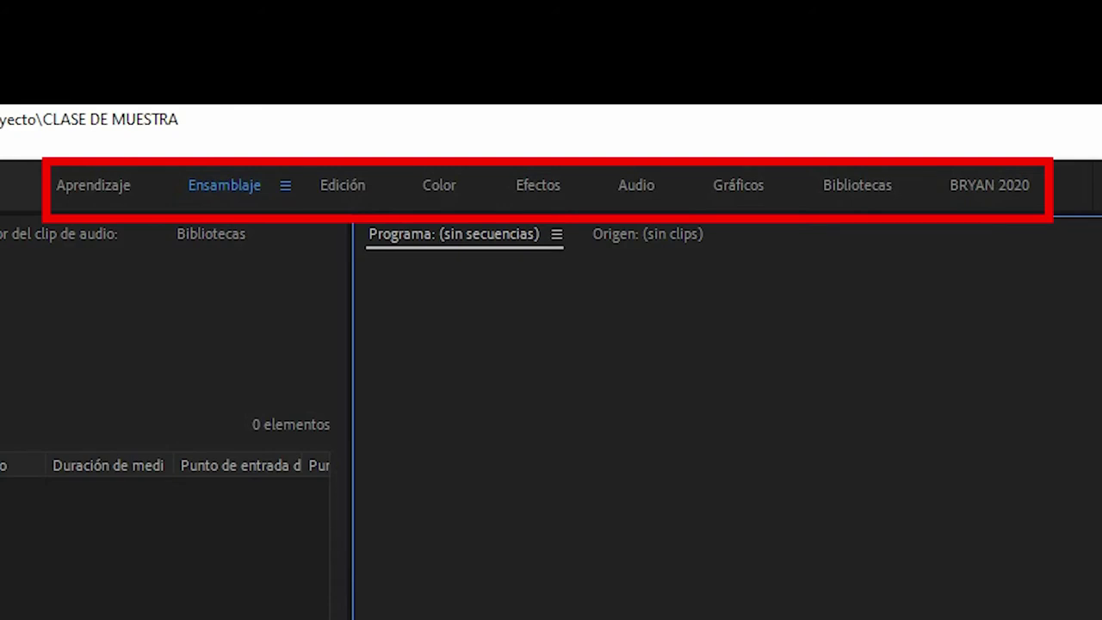
click(440, 185)
click(538, 185)
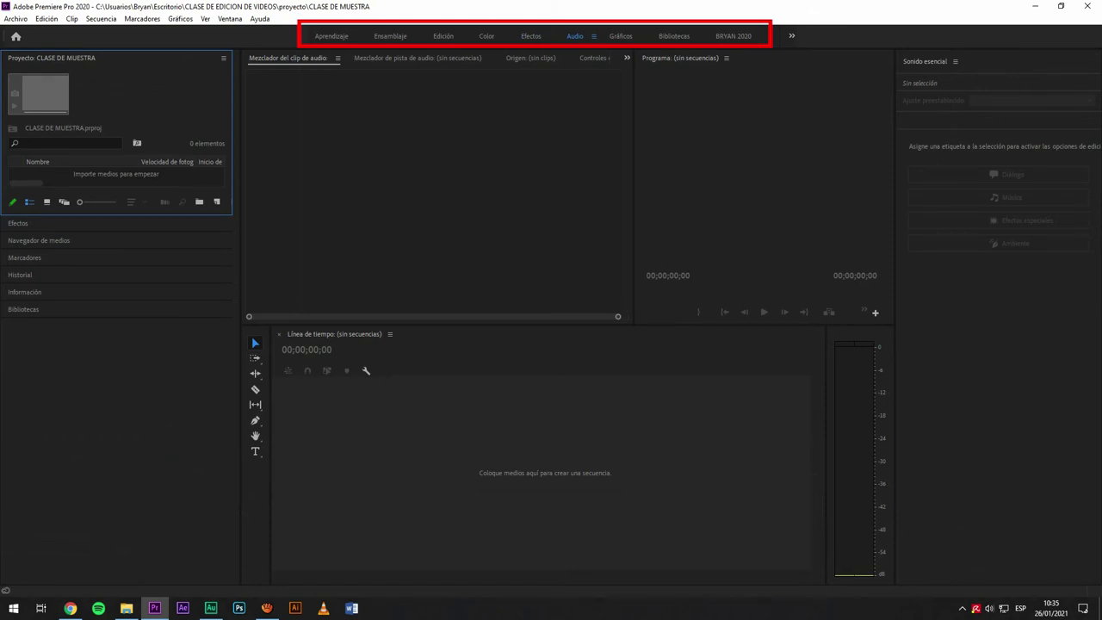
Step: Switch to the Edición workspace and examine its effect controls, program monitor, timeline and tools
click(444, 36)
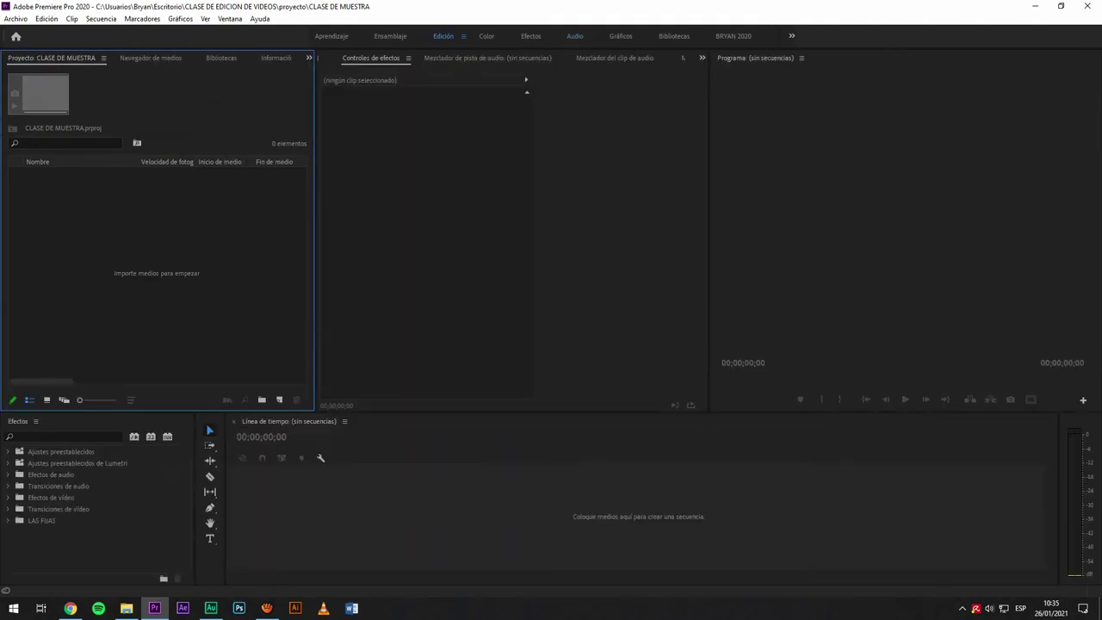
click(512, 241)
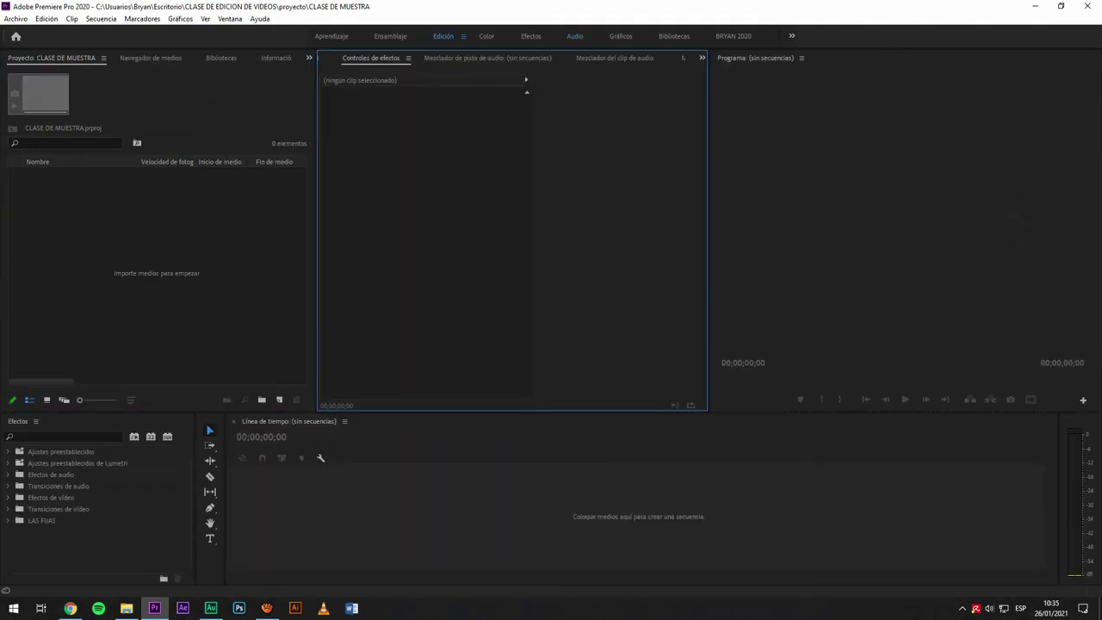
click(904, 215)
click(639, 516)
click(210, 564)
key(ctrl+shift+period)
key(ctrl+shift+period)
key(ctrl+shift+period)
key(ctrl+shift+period)
key(ctrl+shift+period)
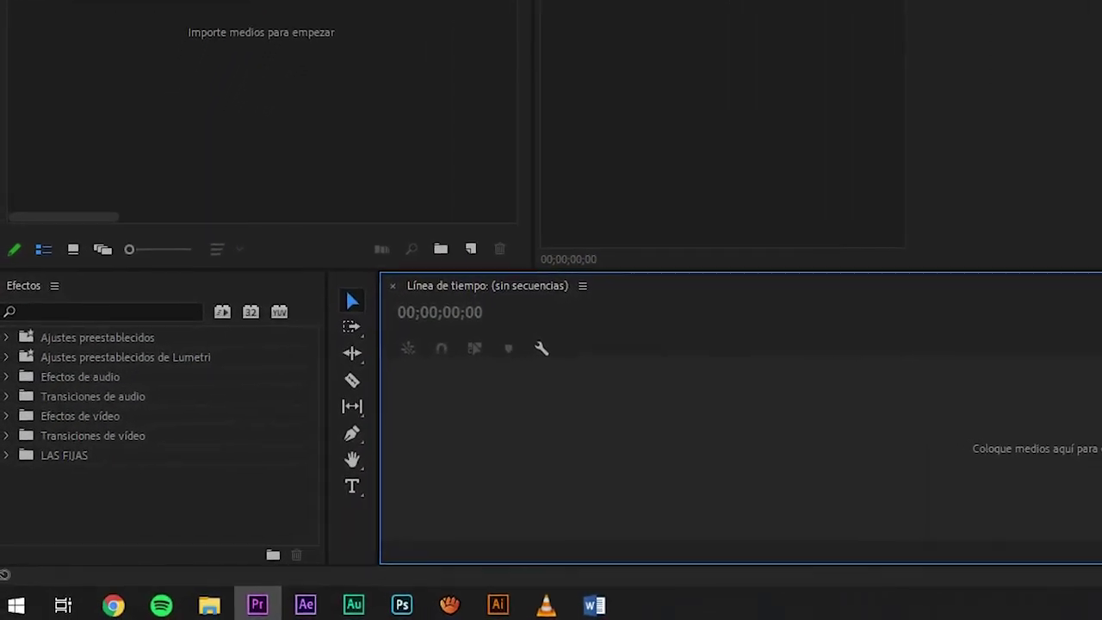
Step: Move the Project panel into the Effects panel group and alternate between the two grouped panels
drag(474, 295, 112, 259)
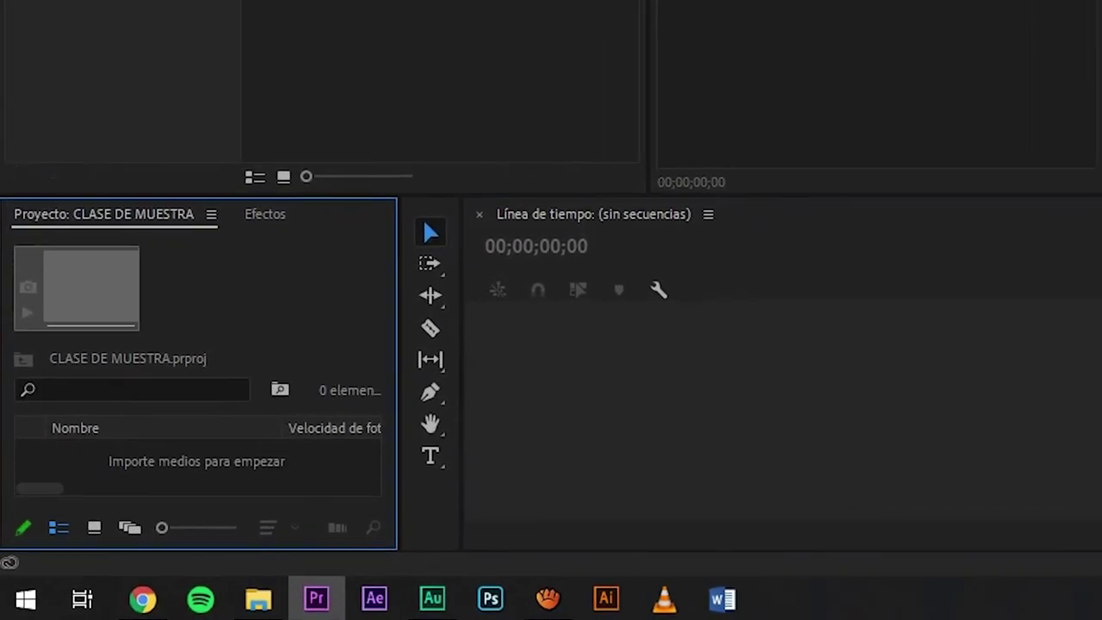
click(129, 9)
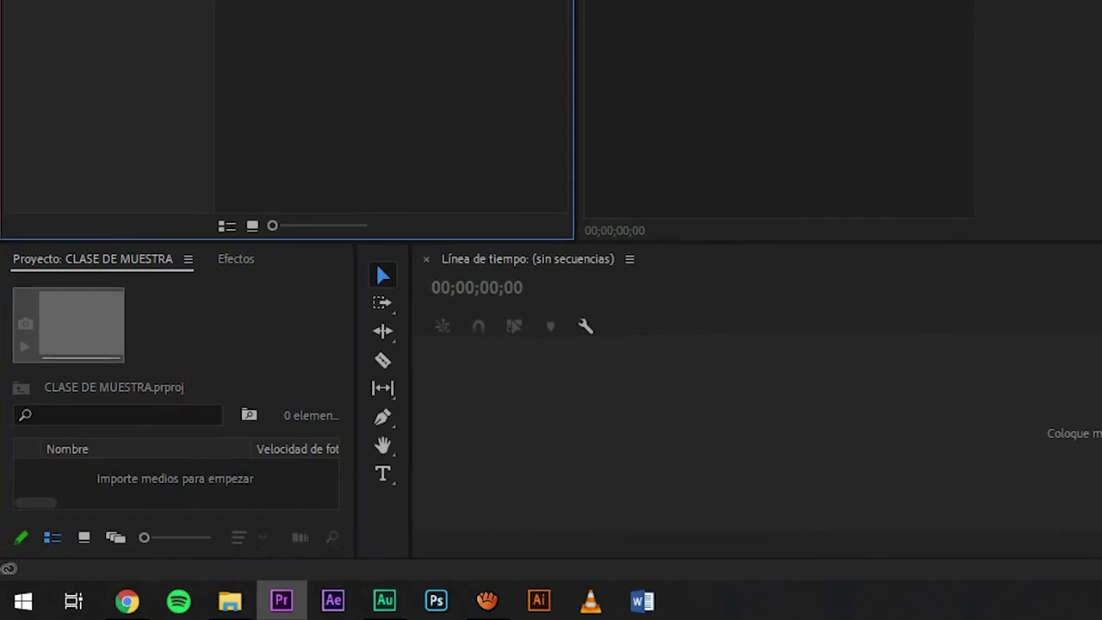
click(244, 246)
click(96, 247)
click(244, 247)
key(shift+1)
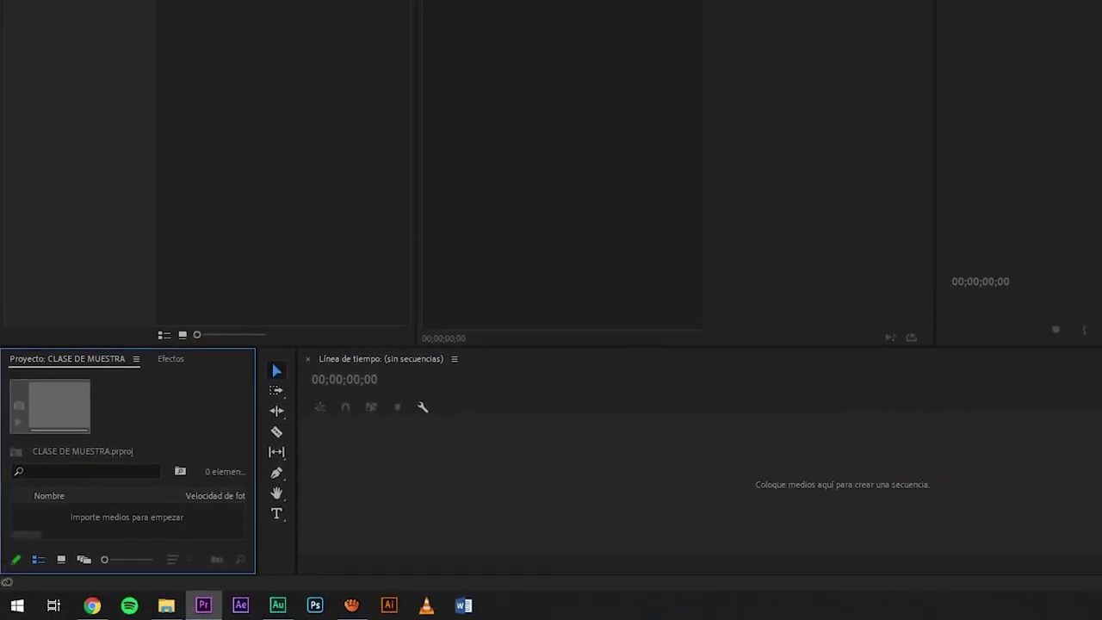
key(shift+7)
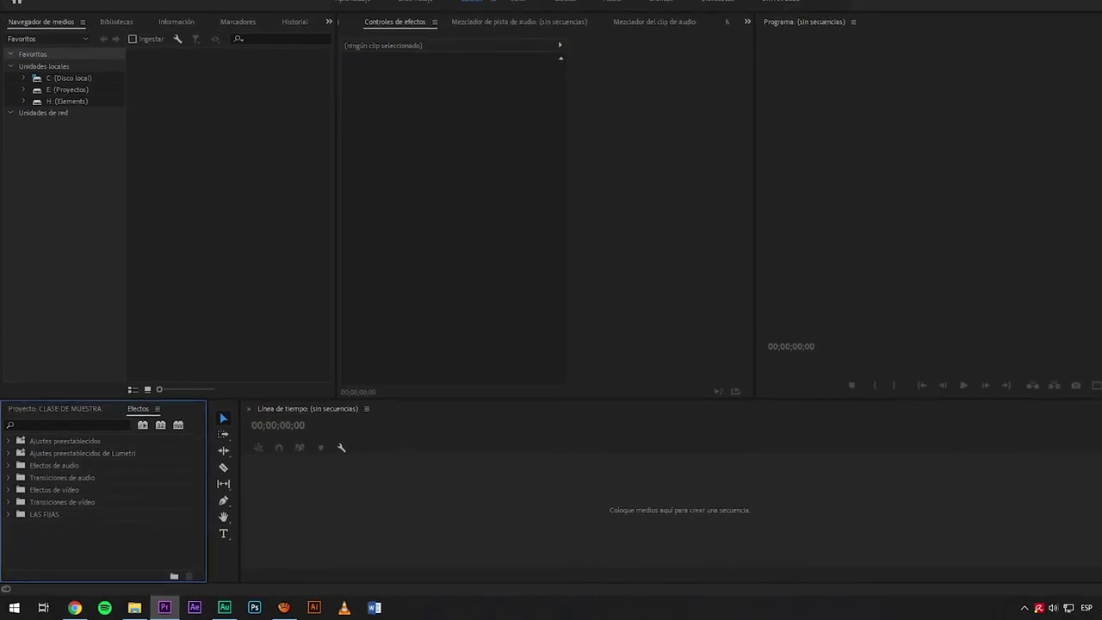
Step: Switch to the Editing (CS5.5) workspace and examine its effect controls, program monitor and timeline
click(230, 18)
mouse_move(264, 32)
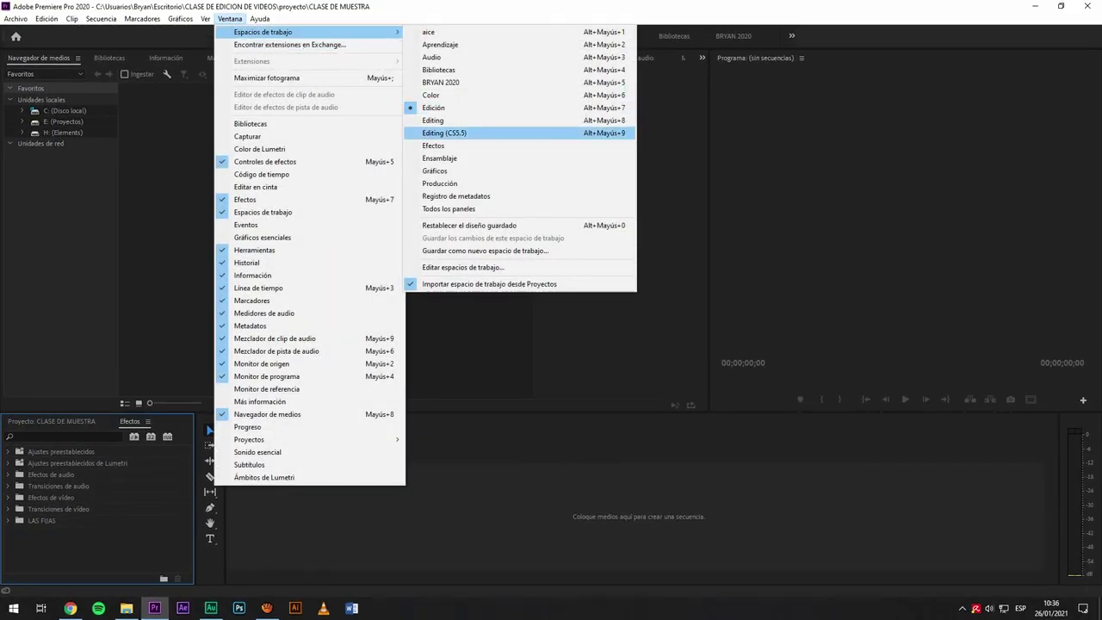
click(444, 133)
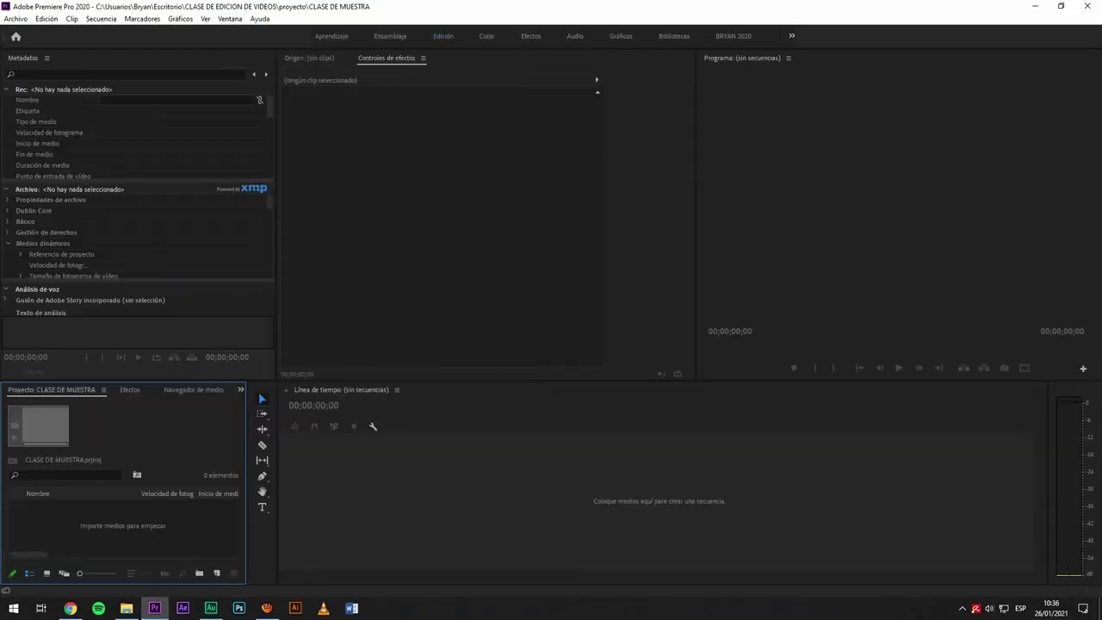
click(487, 224)
click(896, 207)
click(658, 482)
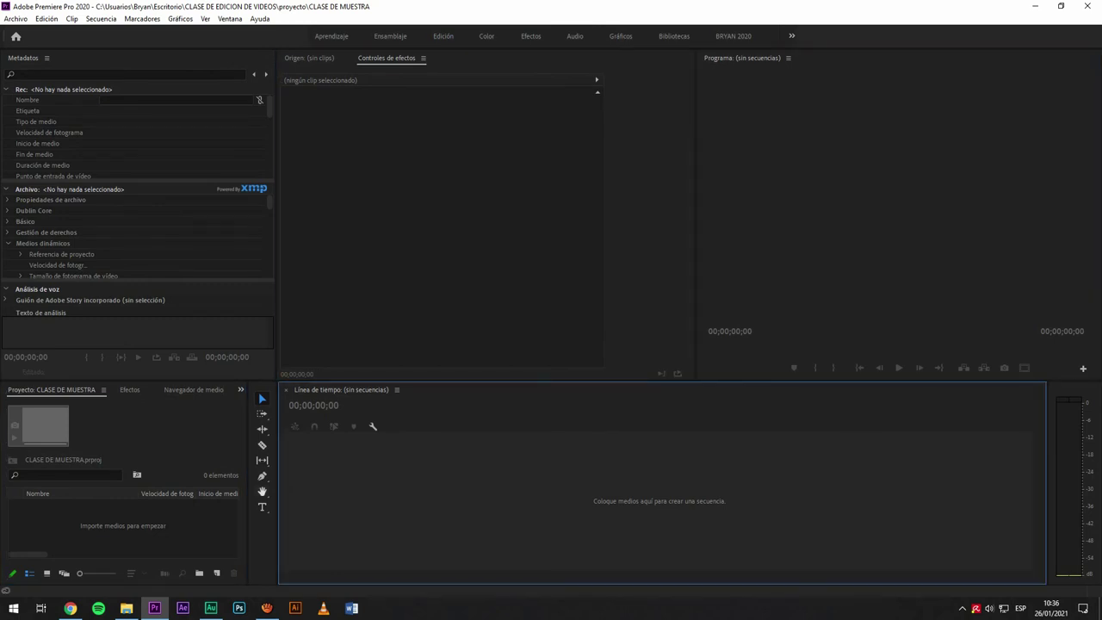
Step: Show the media browser and examine the metadata, effect controls, program monitor and timeline panels of this workspace
key(ctrl+shift+comma)
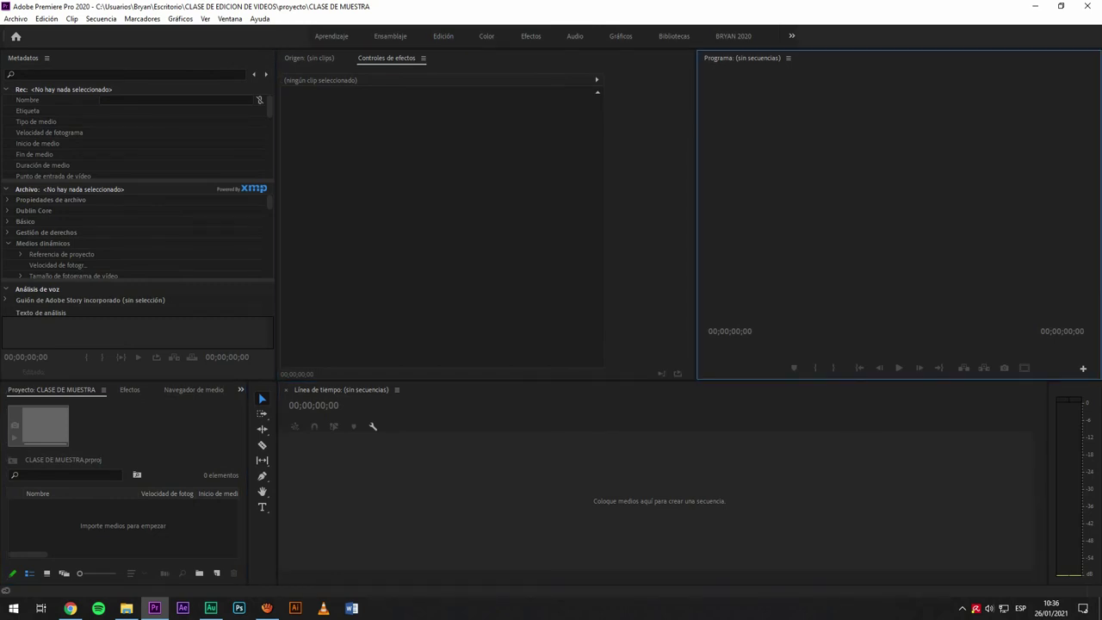
click(123, 527)
key(shift+8)
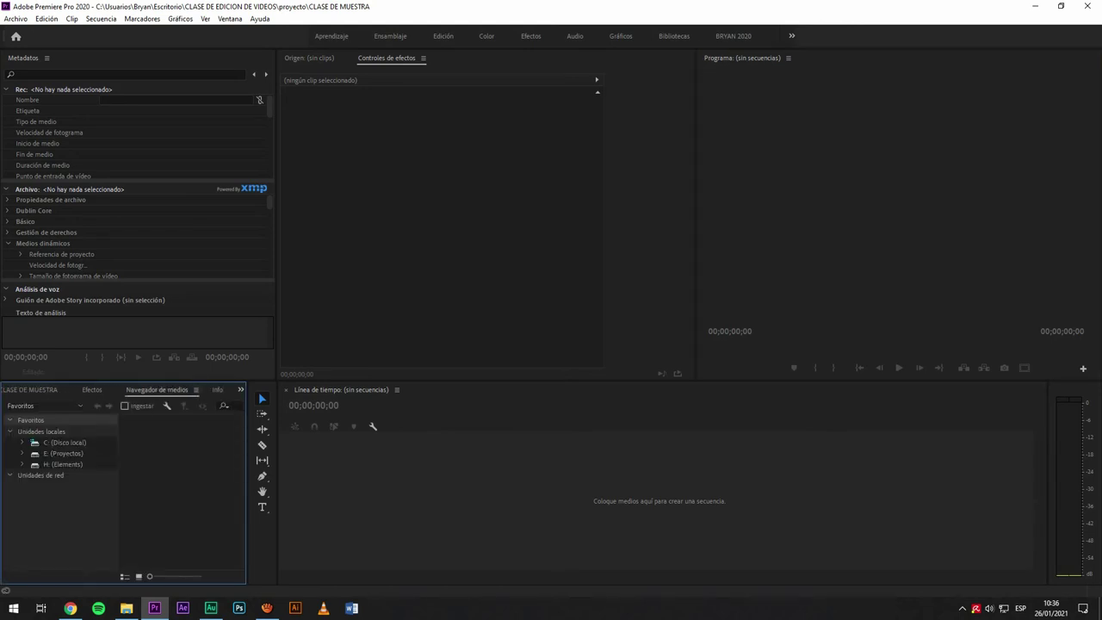
click(660, 501)
click(137, 224)
click(466, 228)
click(896, 215)
click(659, 495)
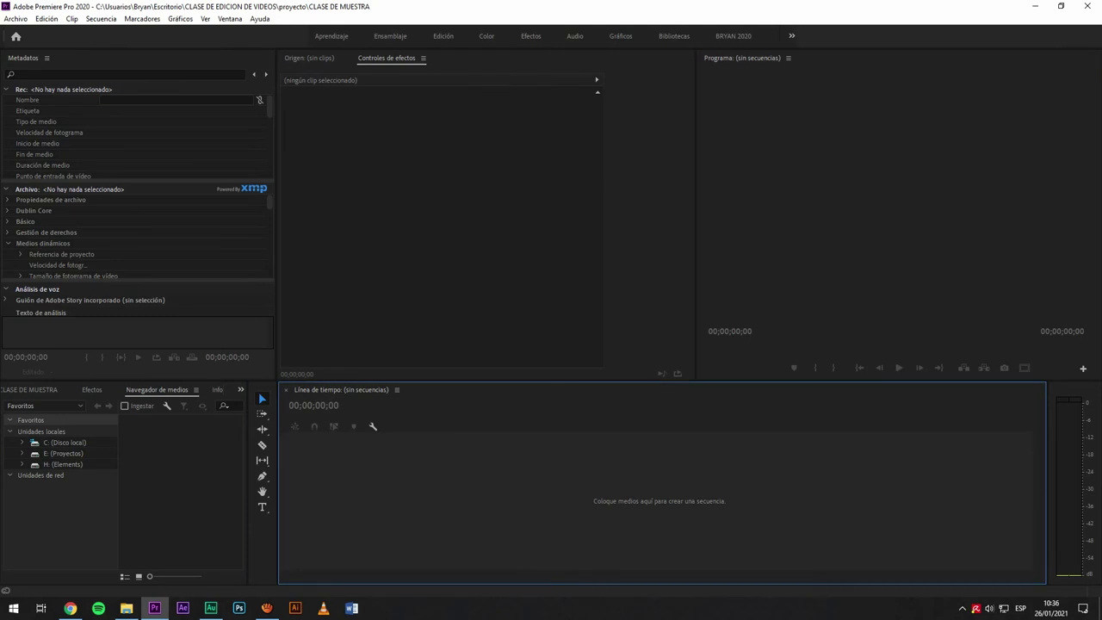
Step: Examine the tools, media browser, timeline, metadata, effect controls and program monitor panels one after another
click(262, 547)
click(181, 517)
click(660, 502)
click(138, 224)
click(465, 228)
click(895, 215)
click(660, 495)
Step: Alternate between the grouped media browser, effects and information panels, finishing on the effects panel
key(shift+8)
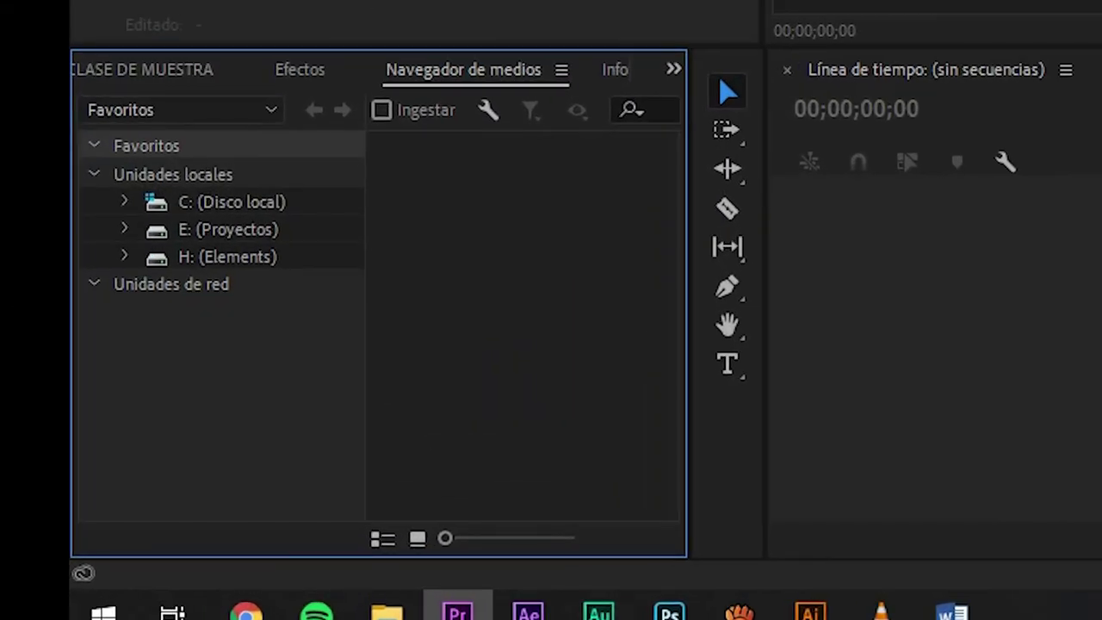
key(shift+7)
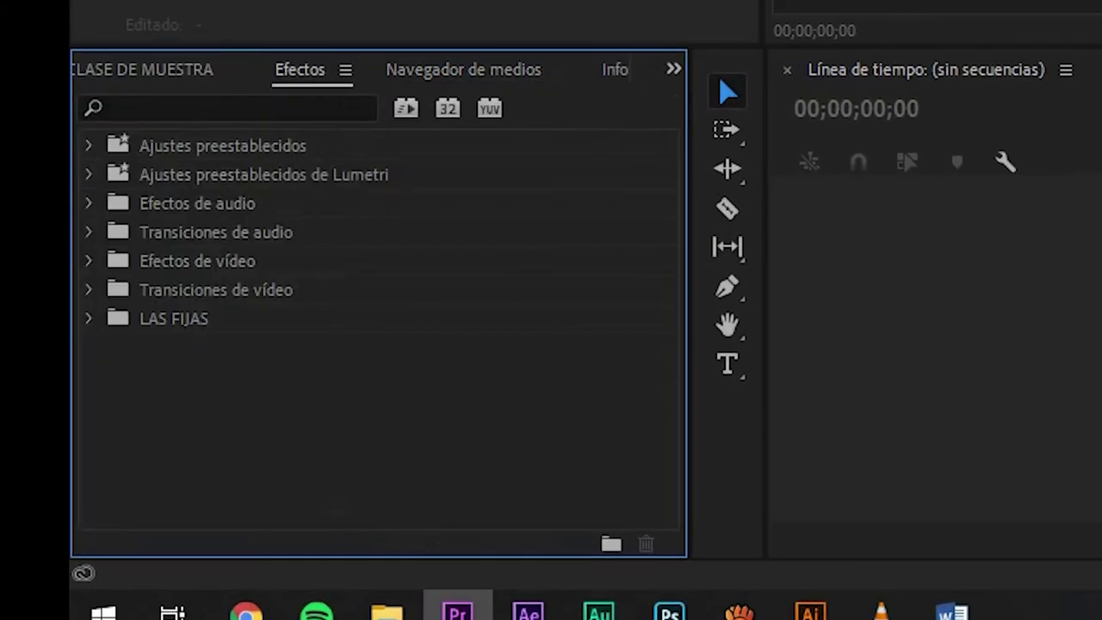
click(615, 70)
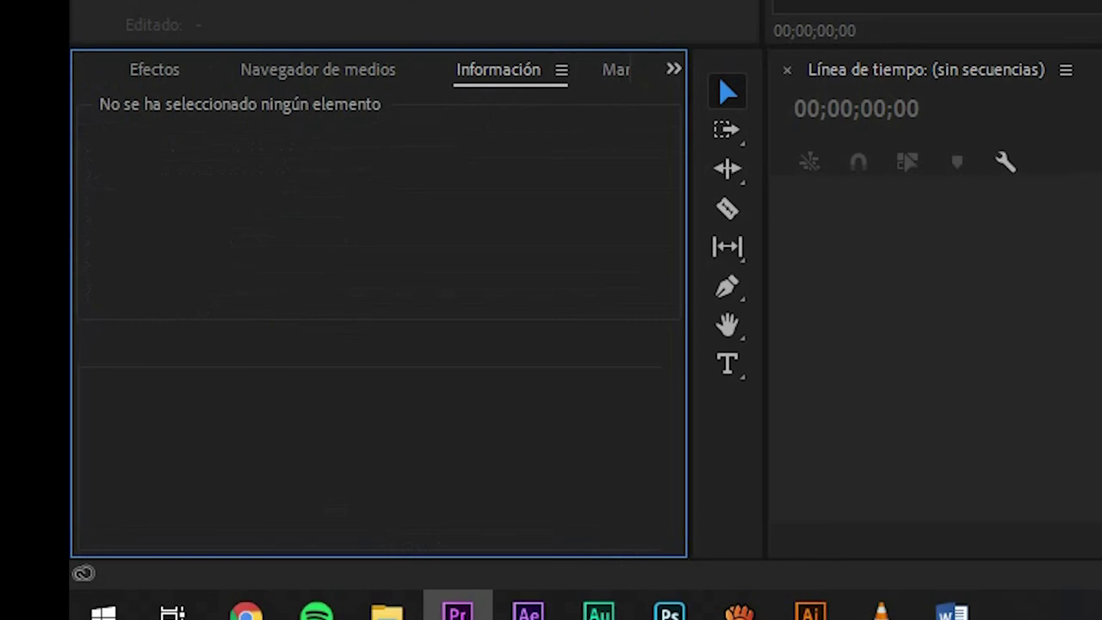
key(shift+7)
click(174, 318)
click(345, 405)
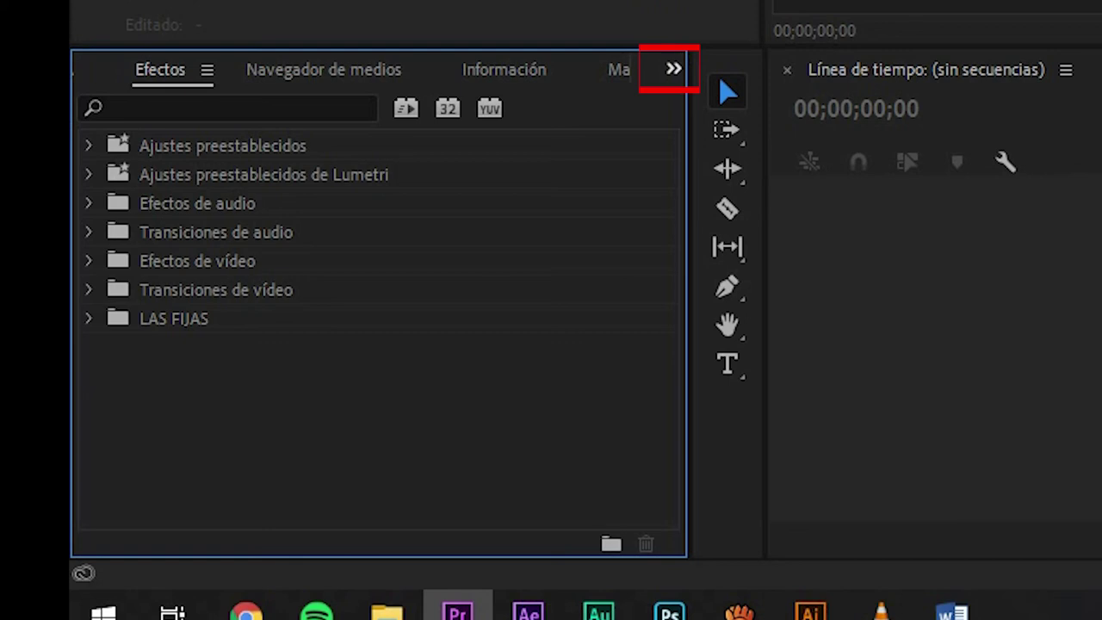
Step: Show the hidden Project panel and dock it as its own column to the left of the Metadata panel
click(673, 69)
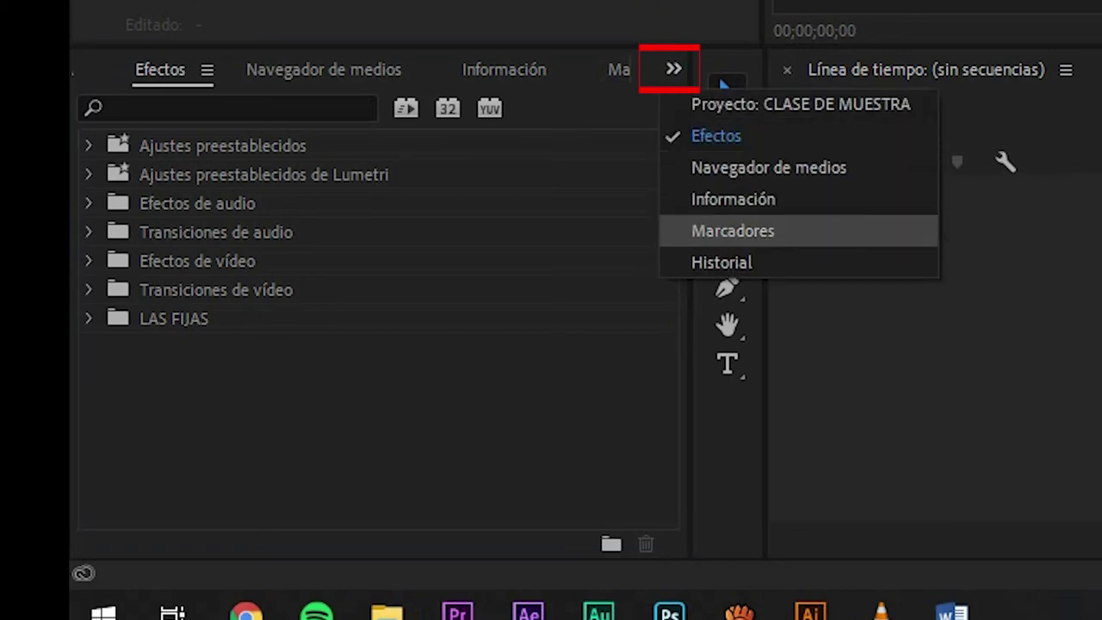
click(801, 104)
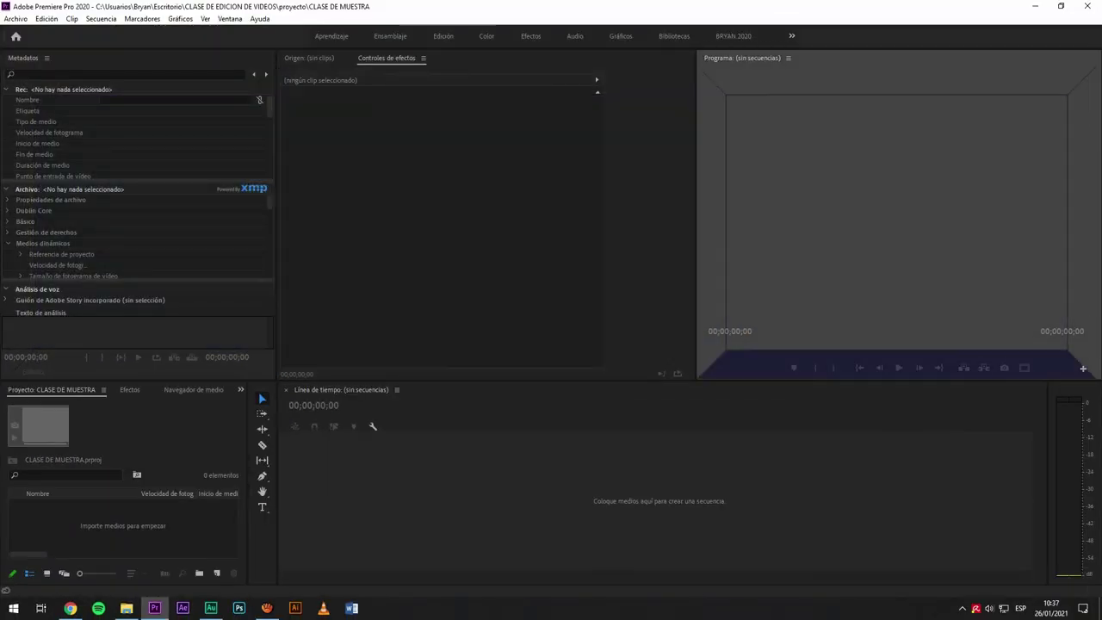
drag(52, 389, 676, 215)
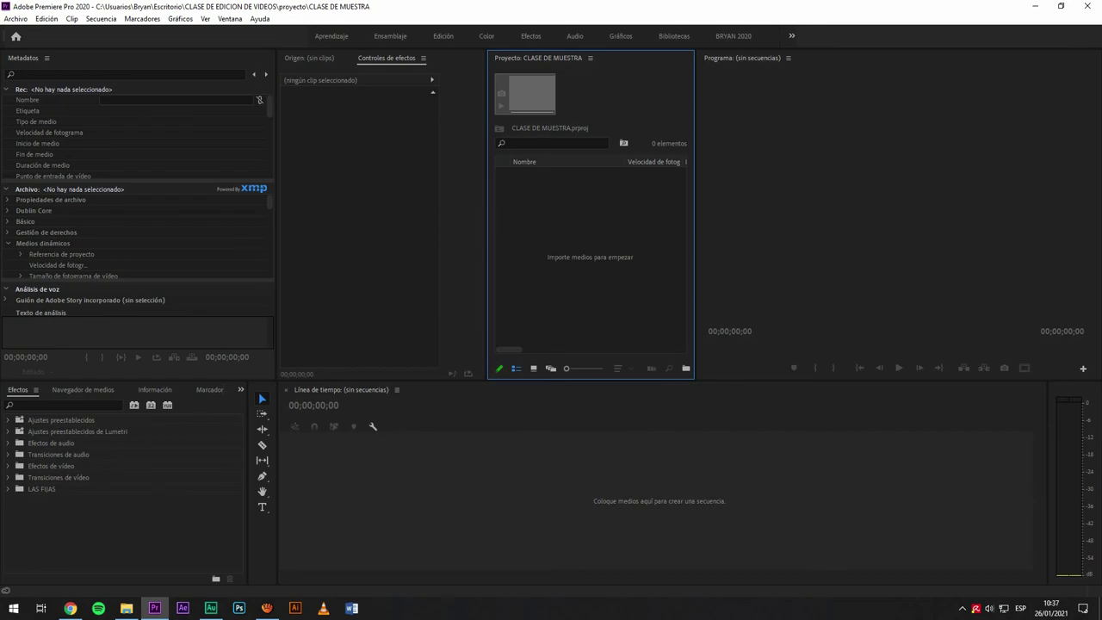
drag(539, 58, 21, 211)
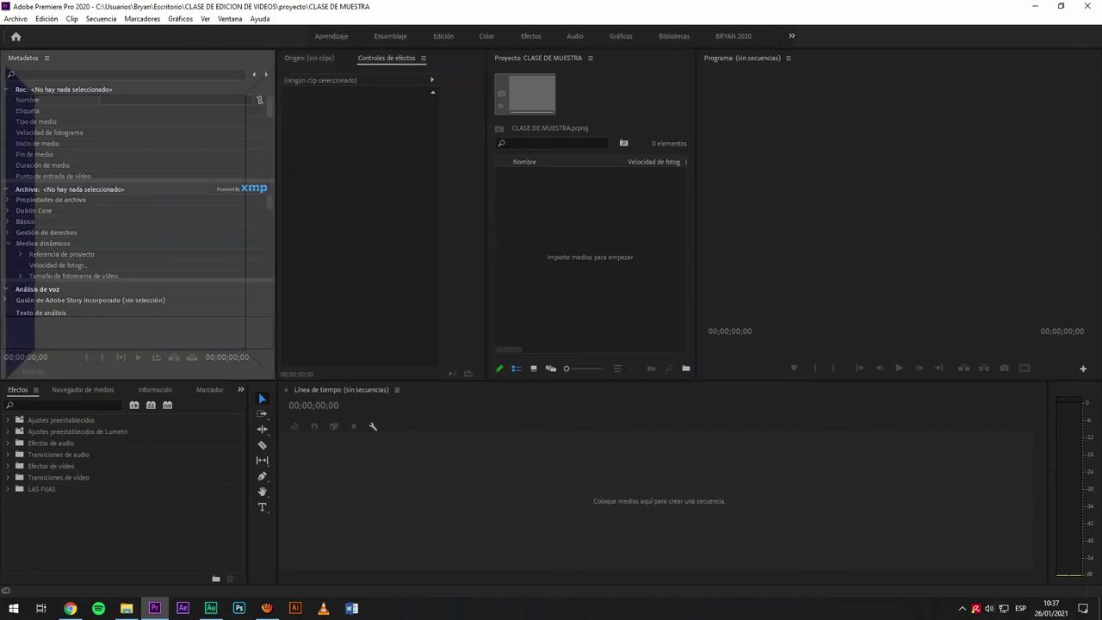
drag(17, 344, 17, 345)
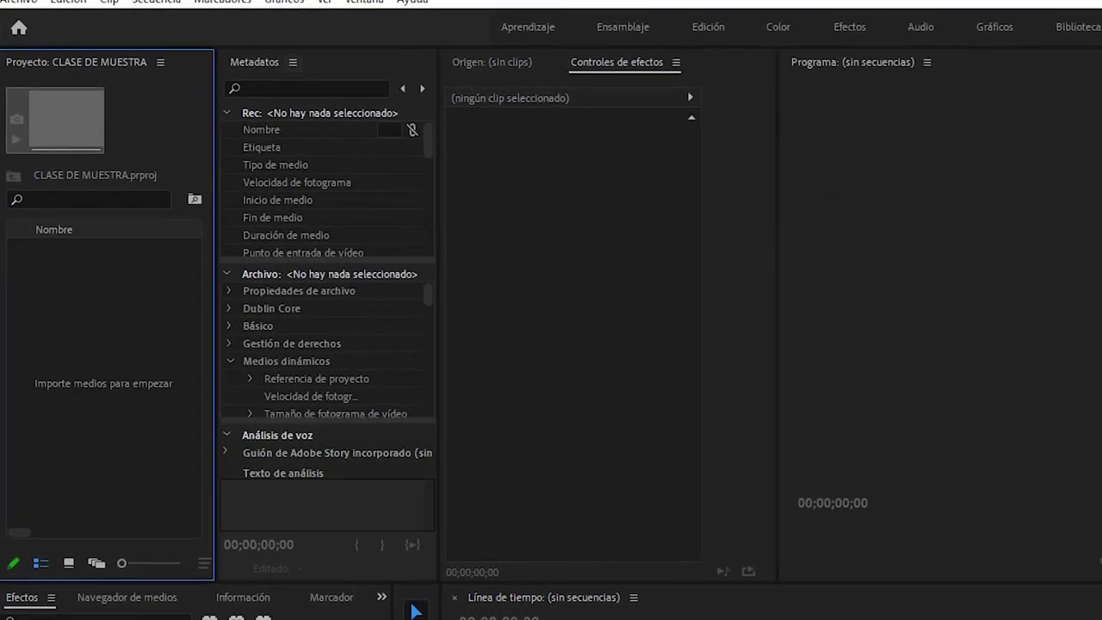
Step: Close the Metadata panel
click(185, 58)
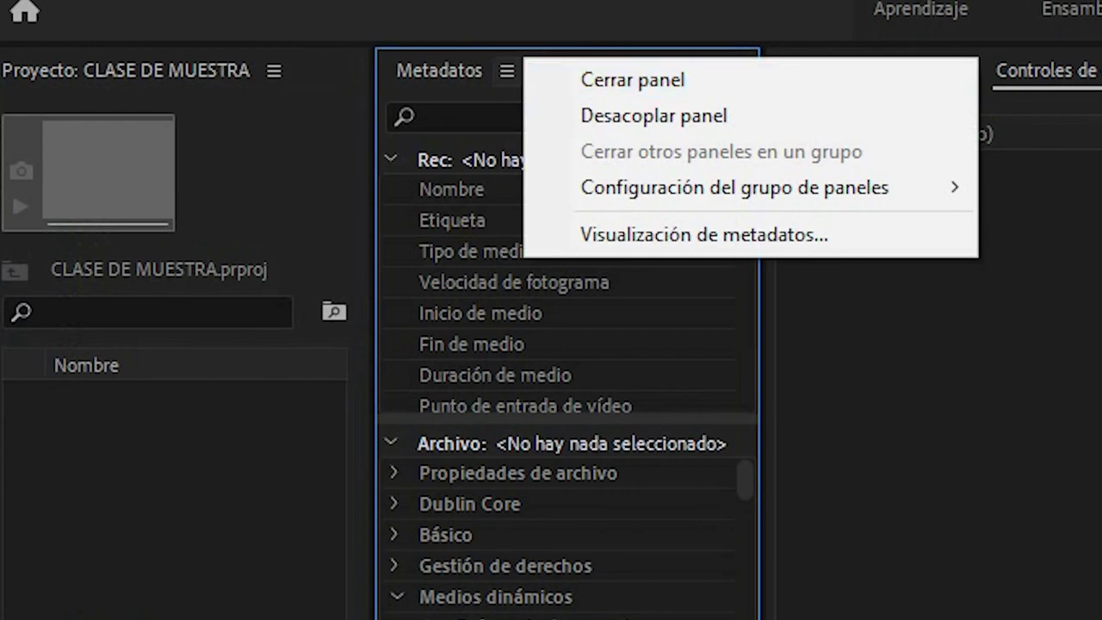
key(Escape)
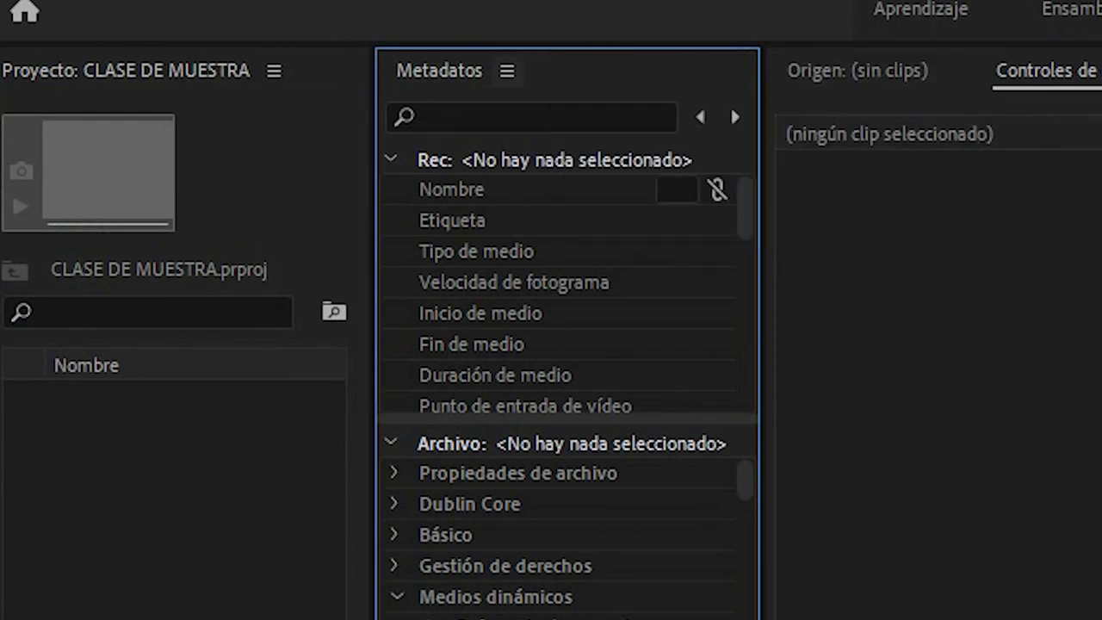
click(507, 71)
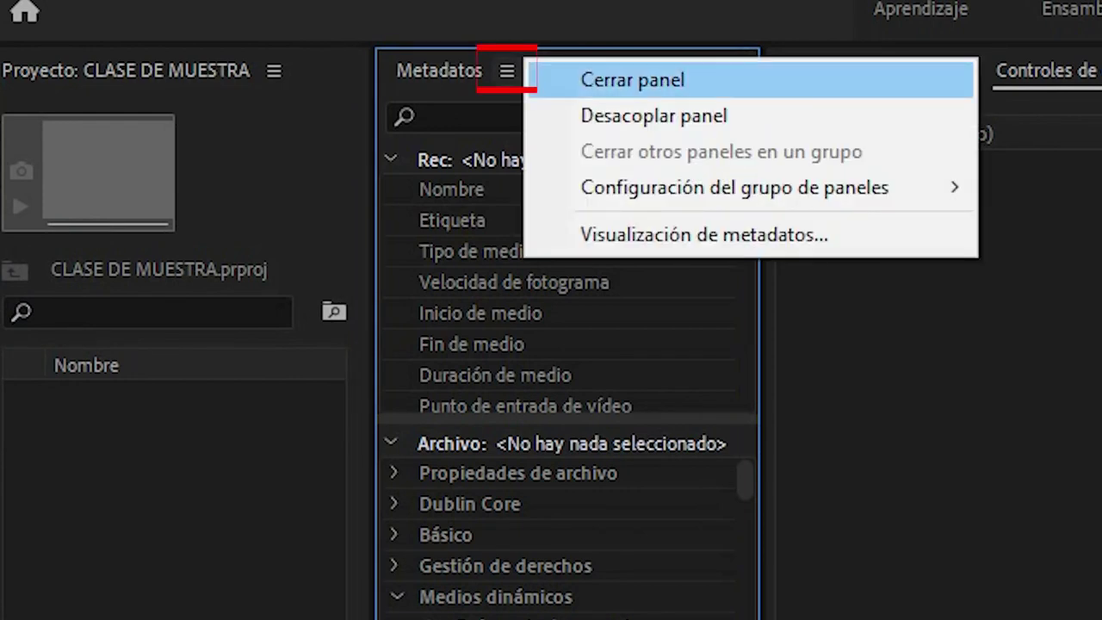
click(633, 79)
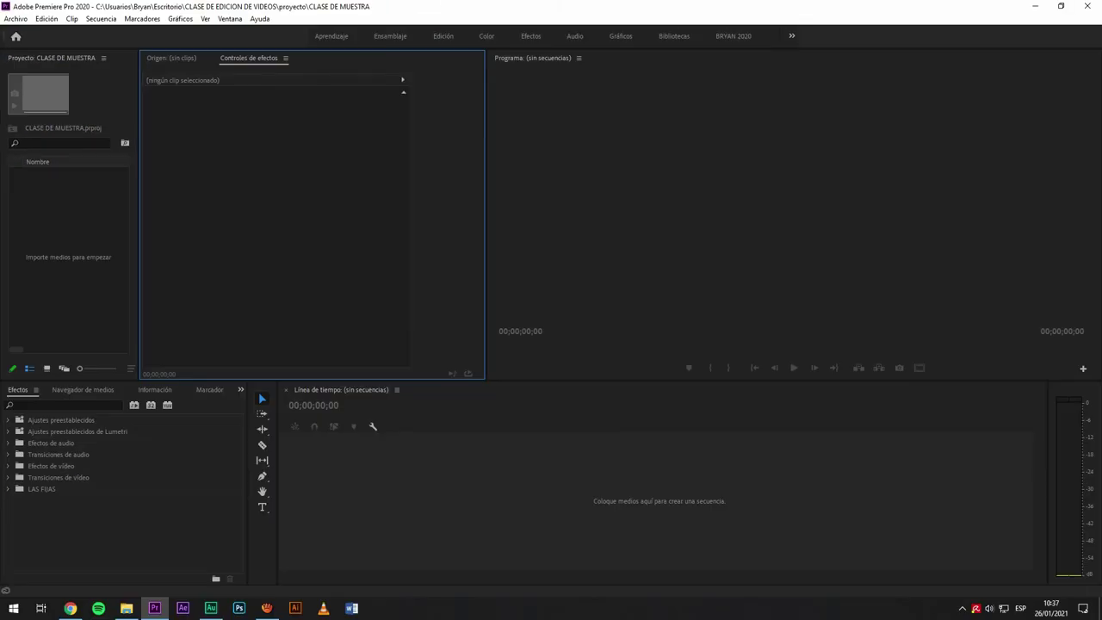
Step: Widen the Project panel into the effect controls area and review the list of available panels
drag(138, 224, 343, 224)
click(171, 259)
click(124, 529)
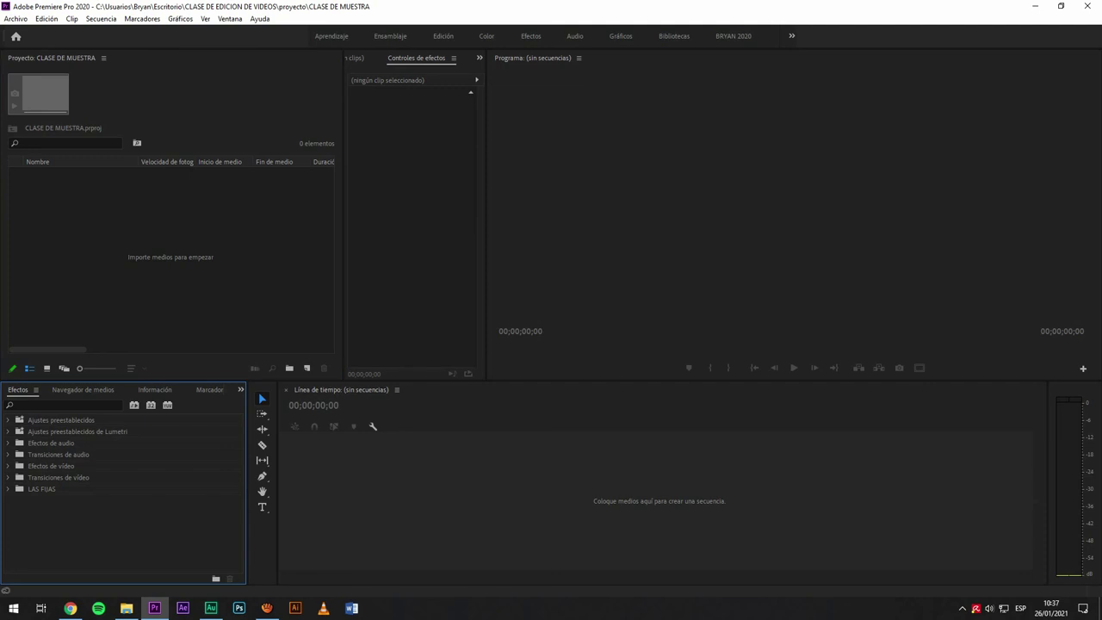
click(181, 258)
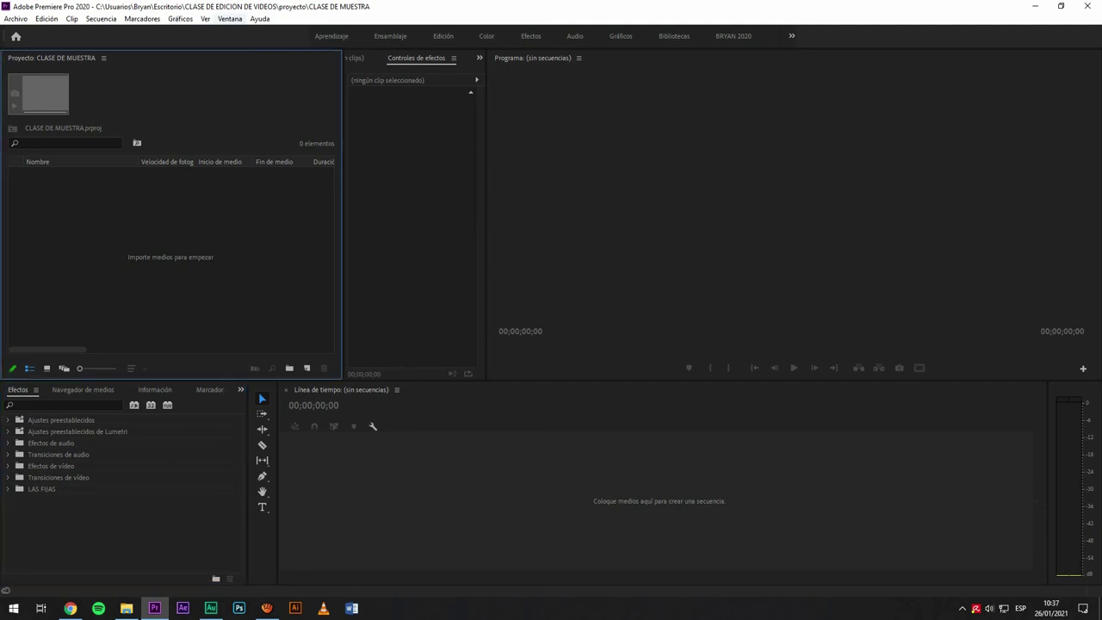
click(229, 18)
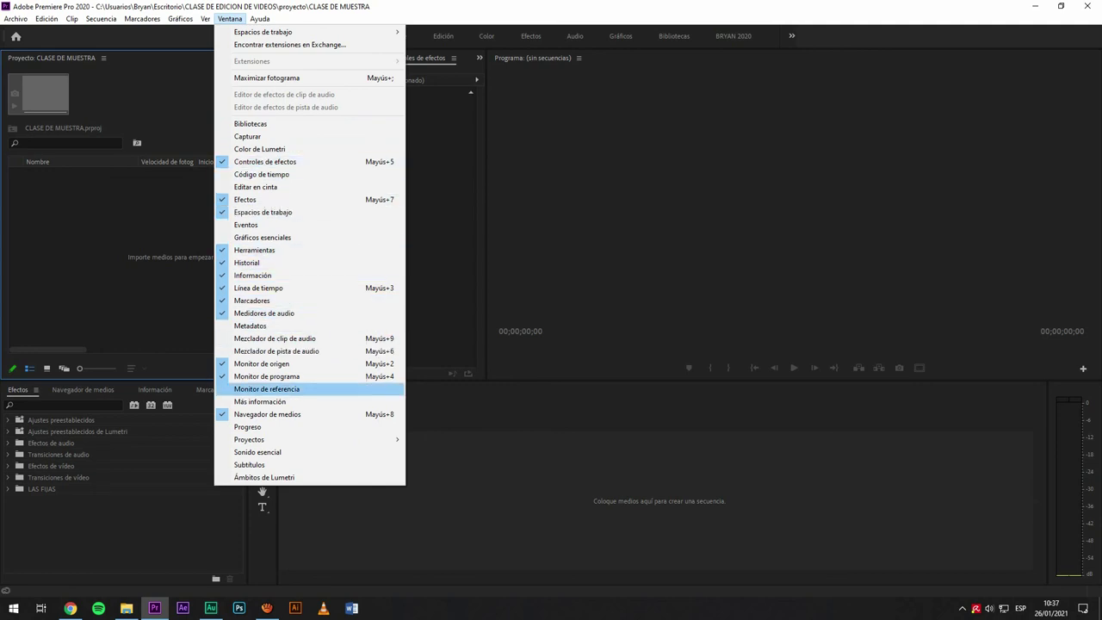
key(Escape)
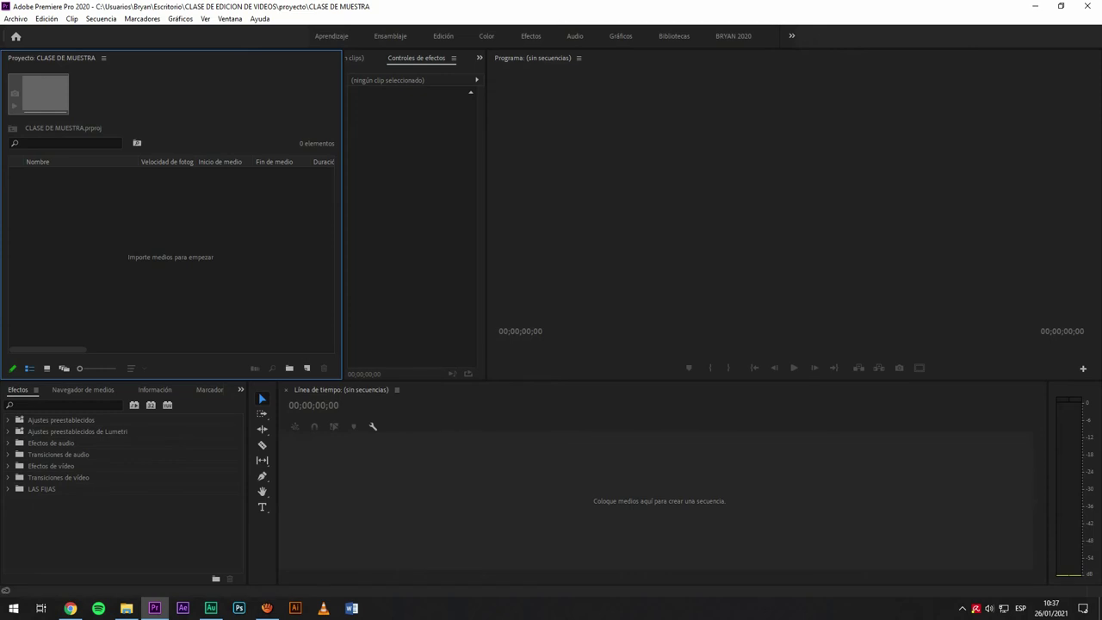
Step: Hide the Project panel's preview area and show it again
click(104, 58)
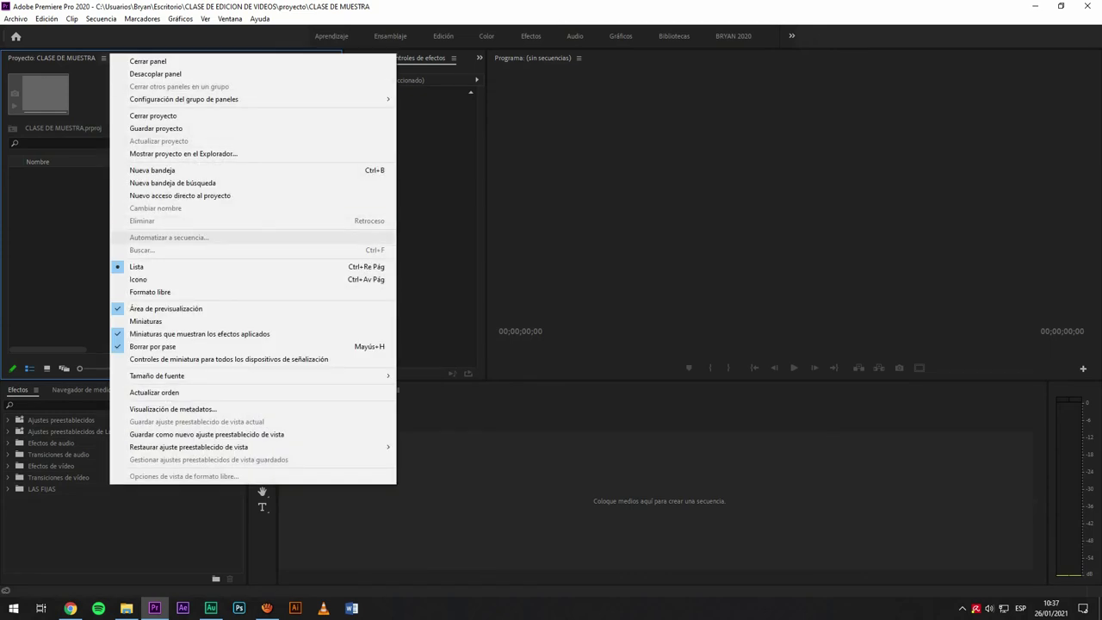
click(166, 309)
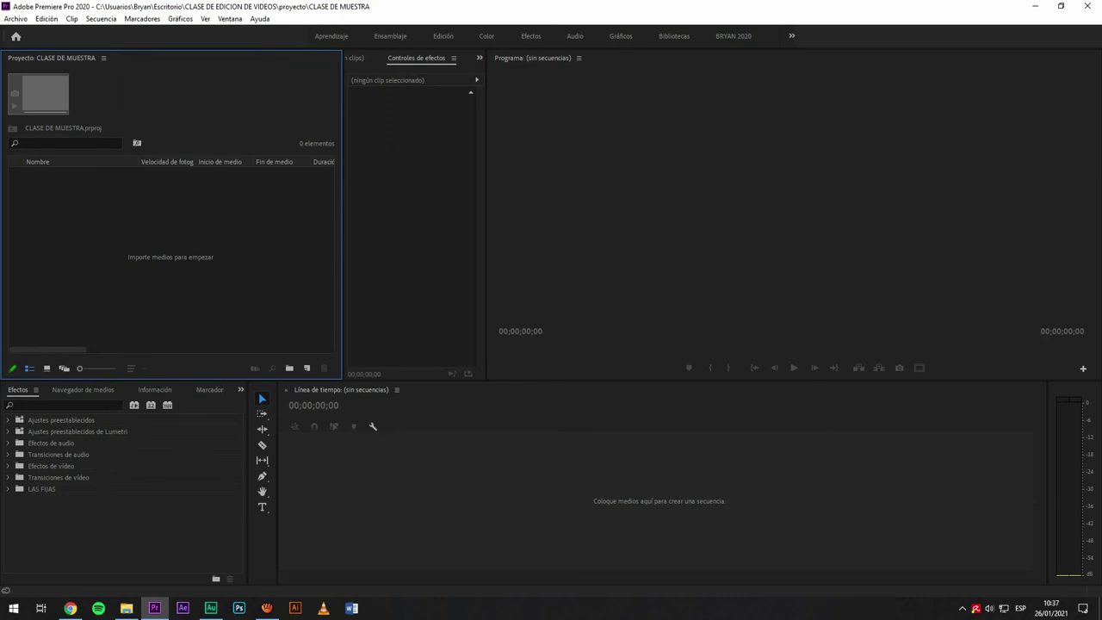
click(103, 58)
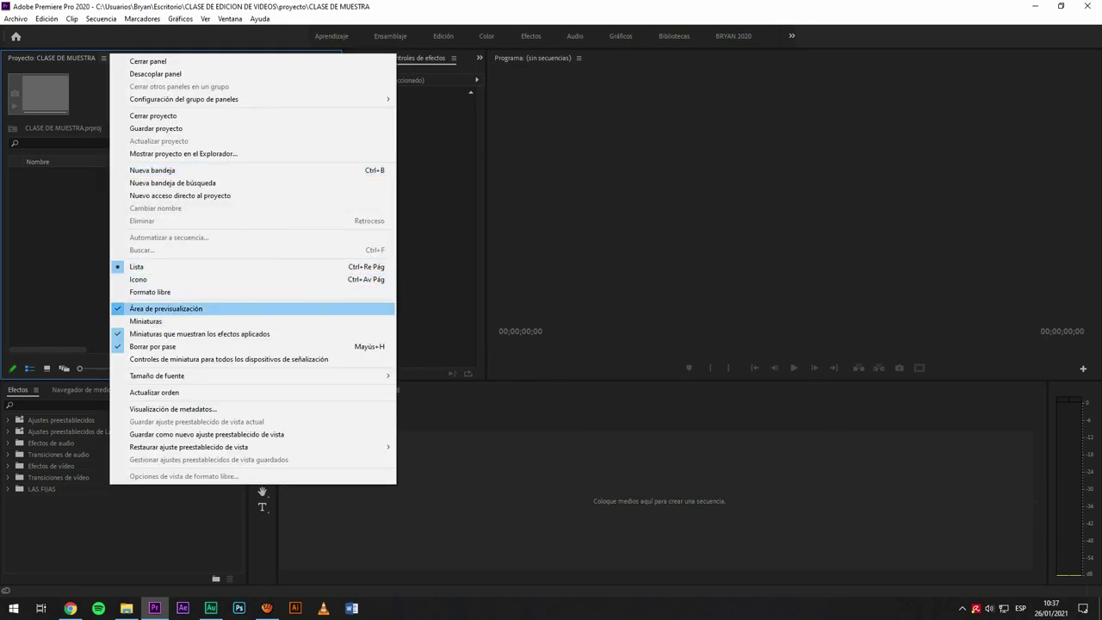
click(166, 309)
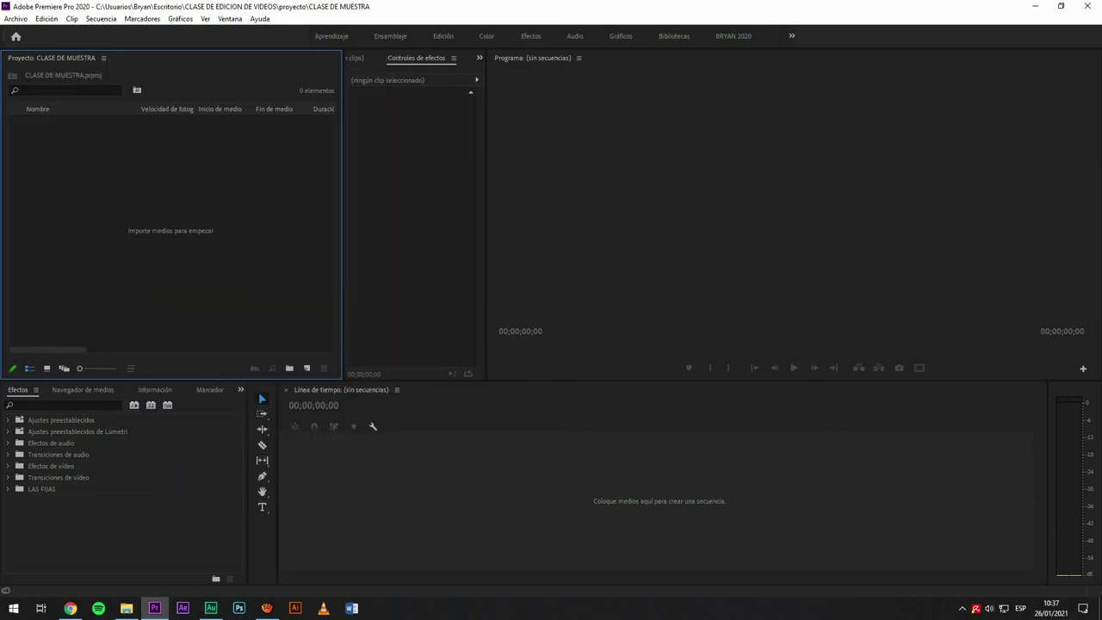
click(104, 58)
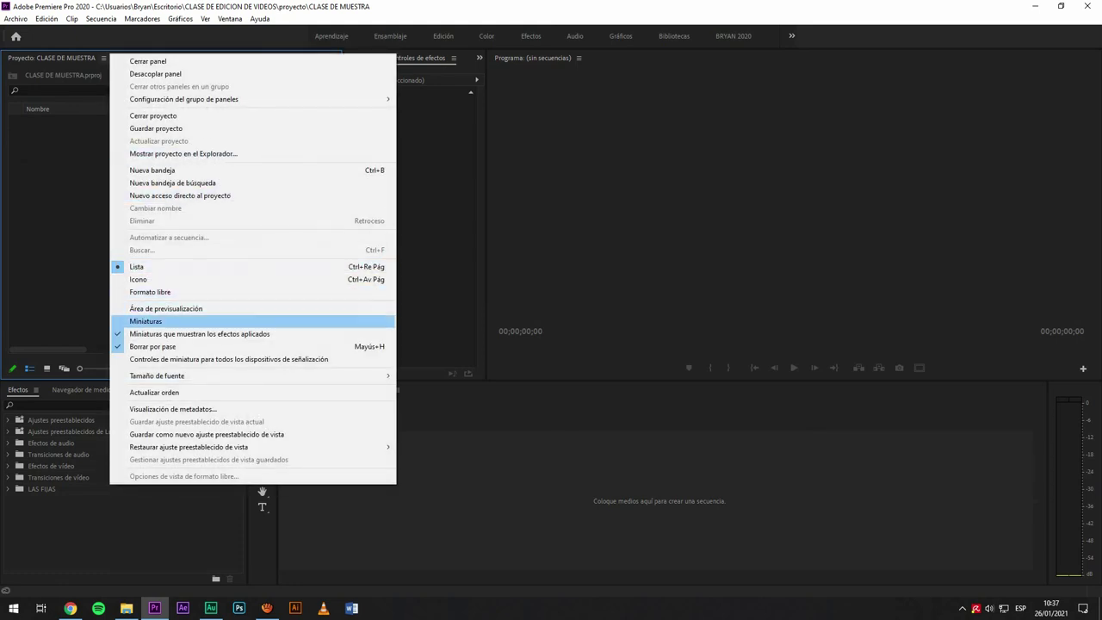
click(166, 309)
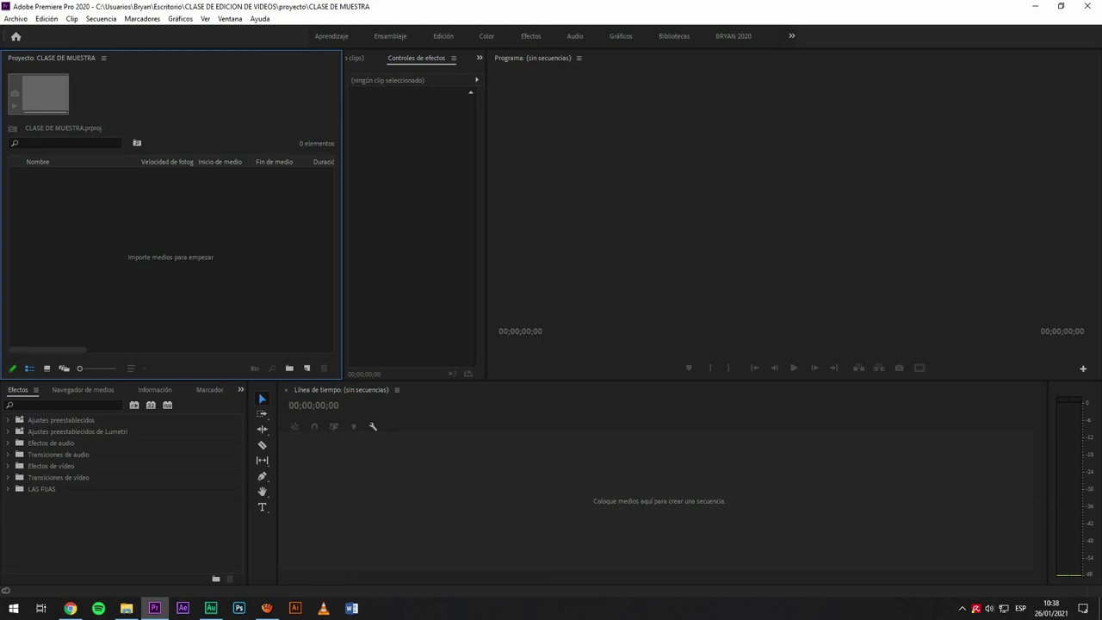
Step: Narrow the Project panel to give the effect controls more room, and make the program monitor active
drag(343, 216, 261, 215)
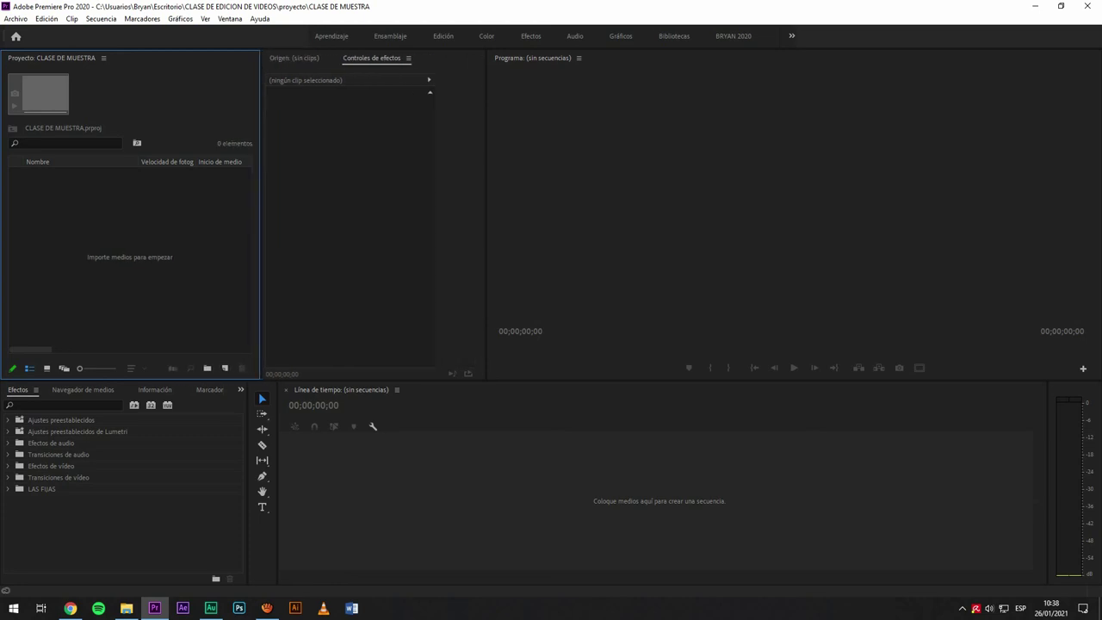
click(794, 207)
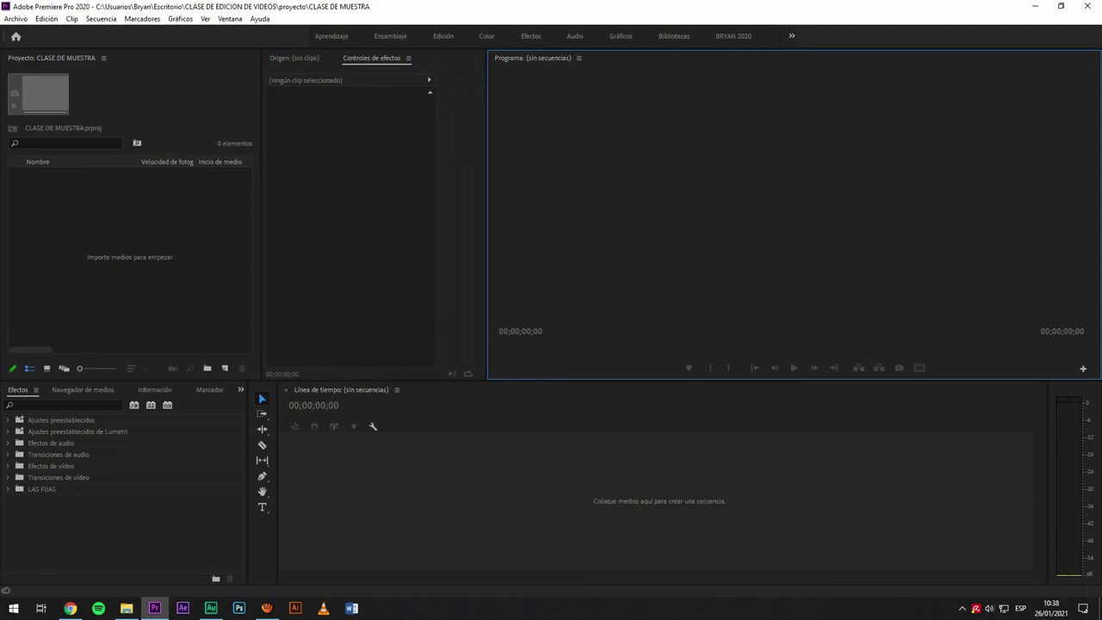